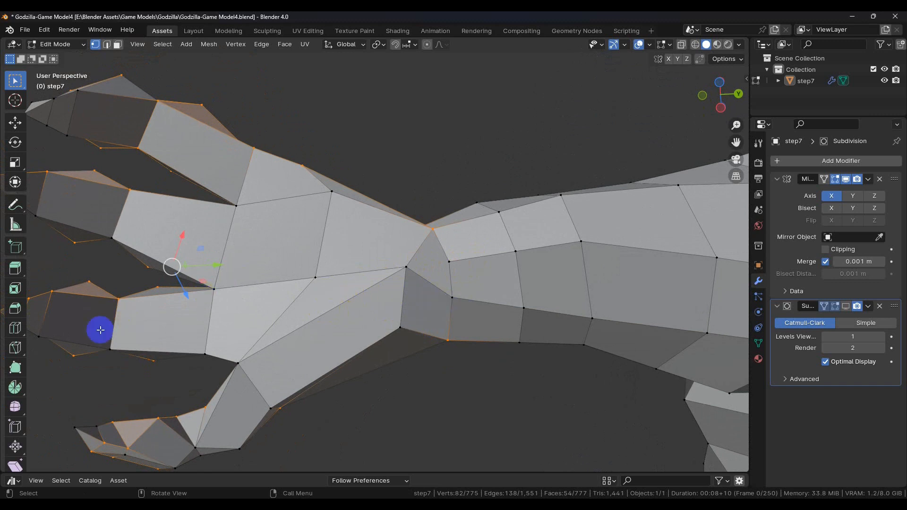
- Knife a new edge from the thumb's base vertex across the palm to the lower vertex of the wrist loop
left_click(15, 348)
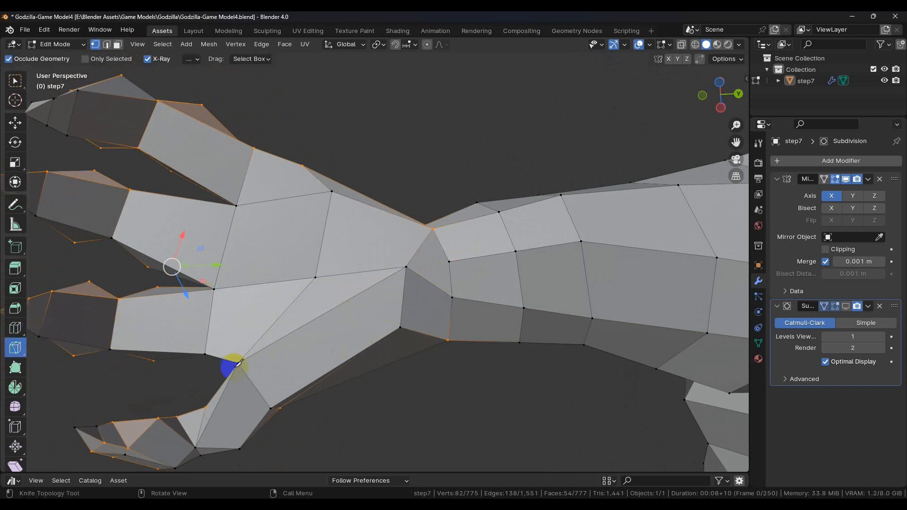
left_click(238, 362)
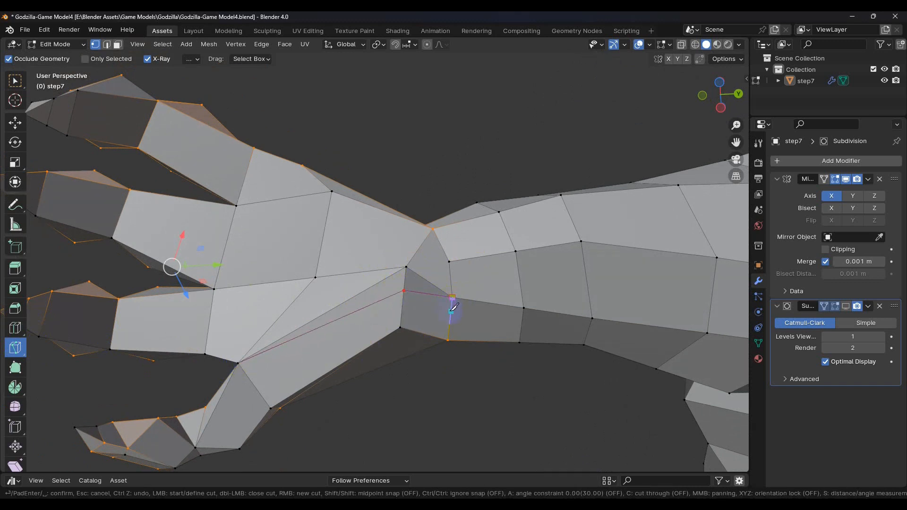
key("Return")
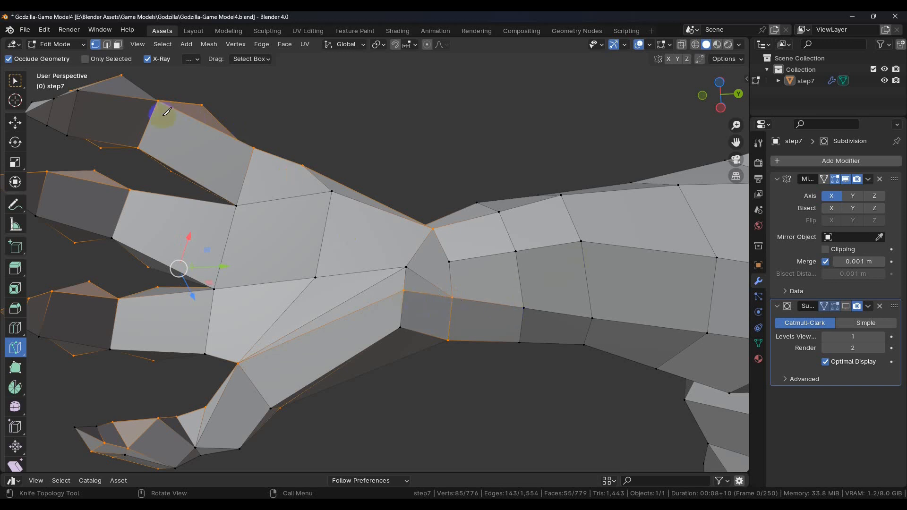
- Dissolve the old diagonal edge running just above the new cut from the thumb base to the wrist corner
left_click(15, 81)
left_click(107, 44)
left_click(294, 301)
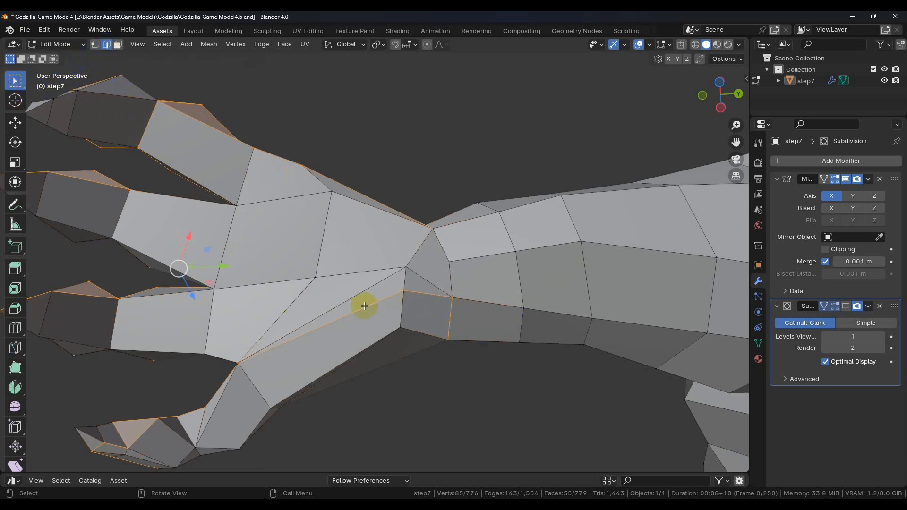
left_click(367, 286)
right_click(367, 286)
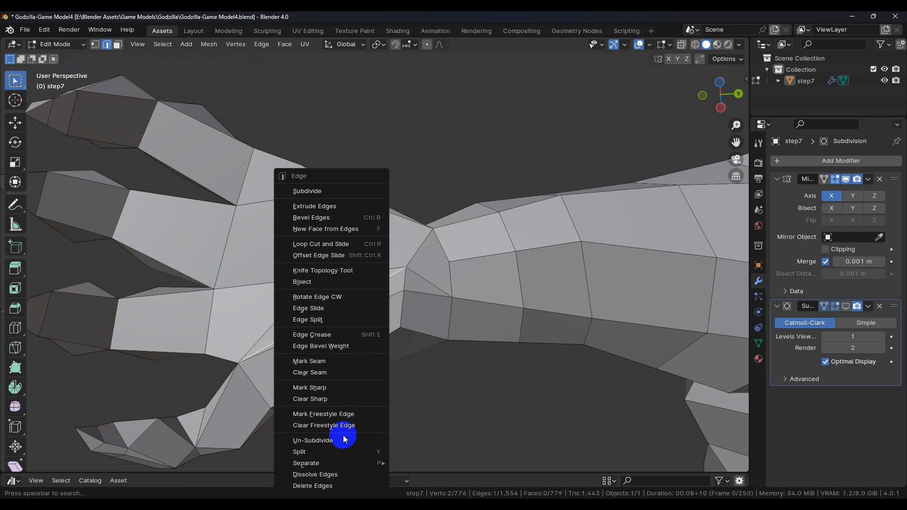
left_click(321, 474)
- Knife an edge from the palm's wrist corner to the adjacent forearm vertex, and dissolve the diagonal edge below it
mouse_move(407, 340)
middle_mouse_down()
mouse_move(423, 313)
mouse_move(415, 379)
mouse_move(415, 352)
middle_mouse_up()
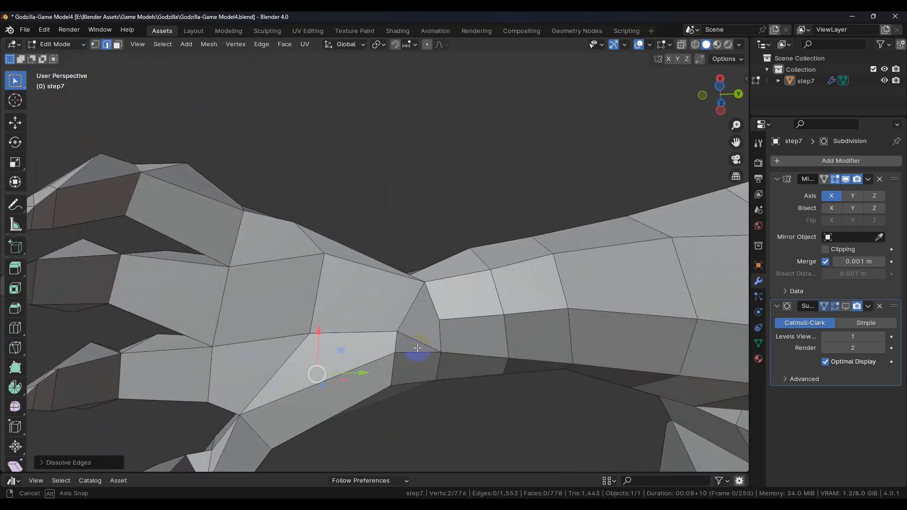
left_click(15, 347)
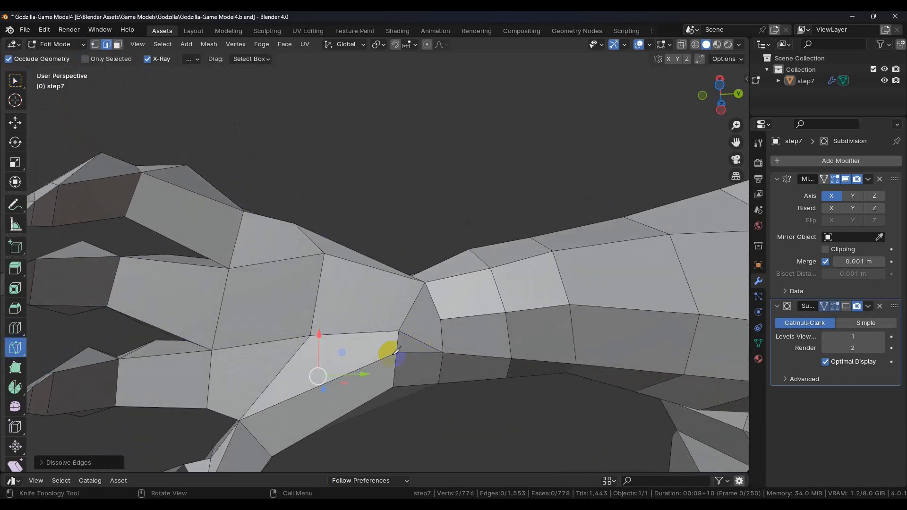
left_click(400, 330)
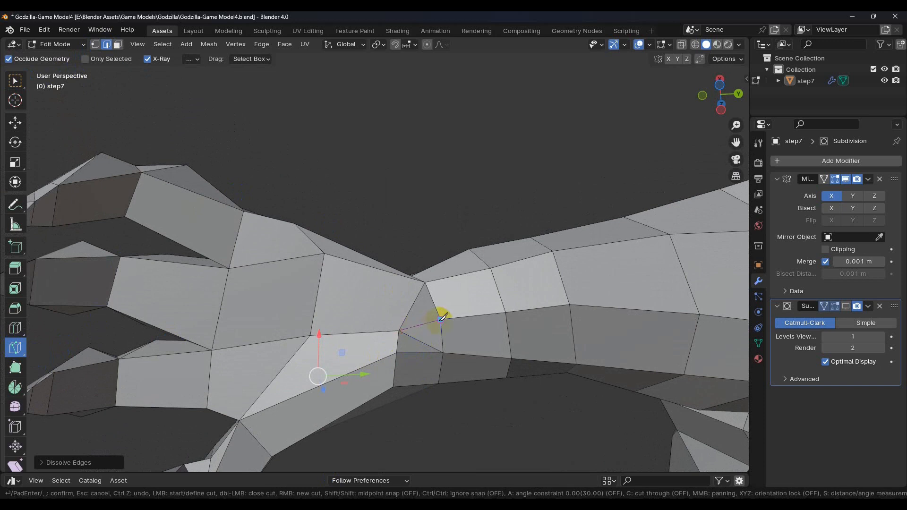
left_click(443, 317)
key("Return")
left_click(14, 80)
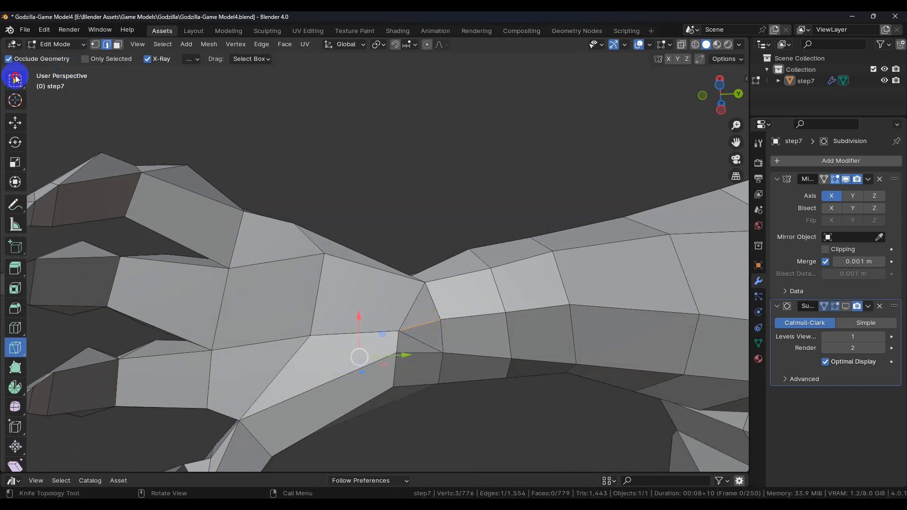
right_click(419, 340)
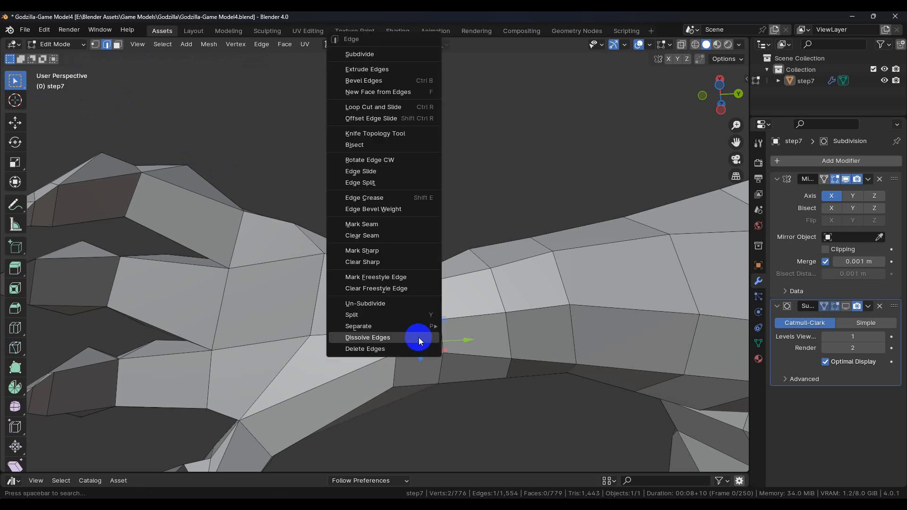
left_click(386, 339)
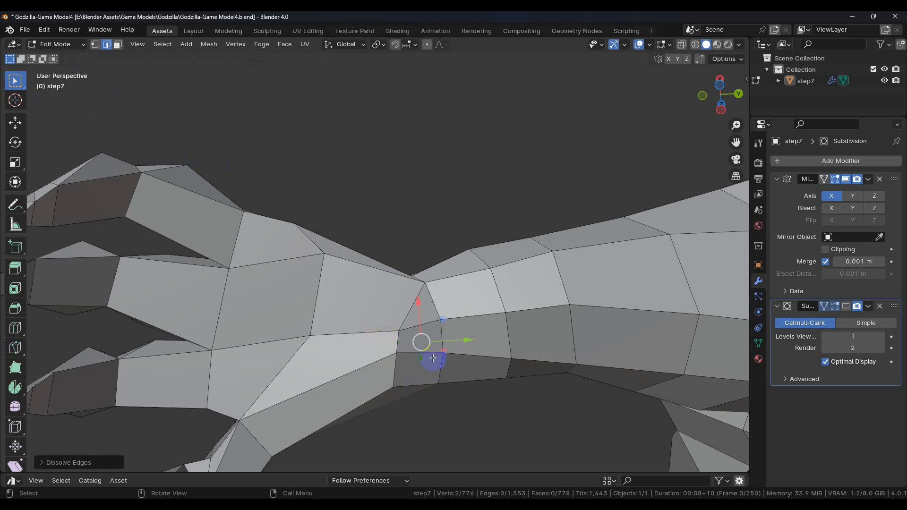
- Knife an edge from the outer hand vertex to the middle wrist vertex on the hand's side, and dissolve the old diagonal beneath it
middle_click_drag(433, 358, 397, 300)
middle_click_drag(293, 265, 290, 259)
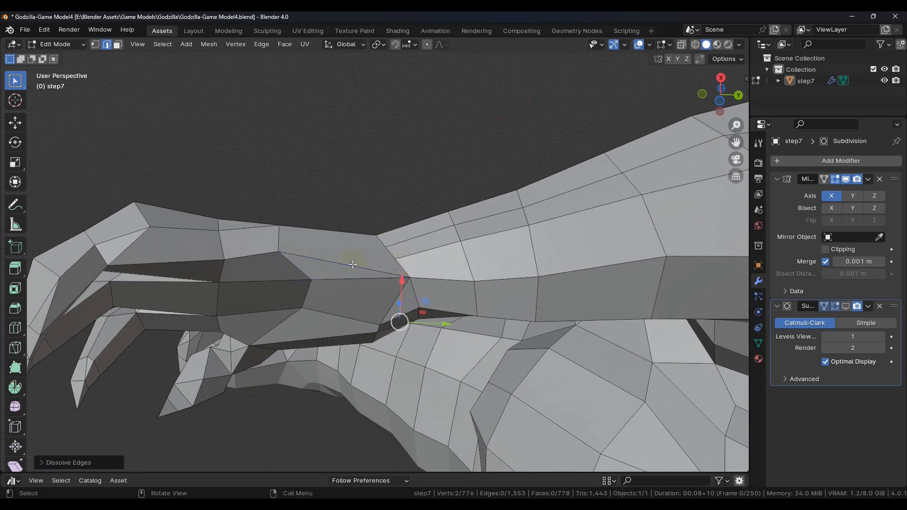
left_click(15, 348)
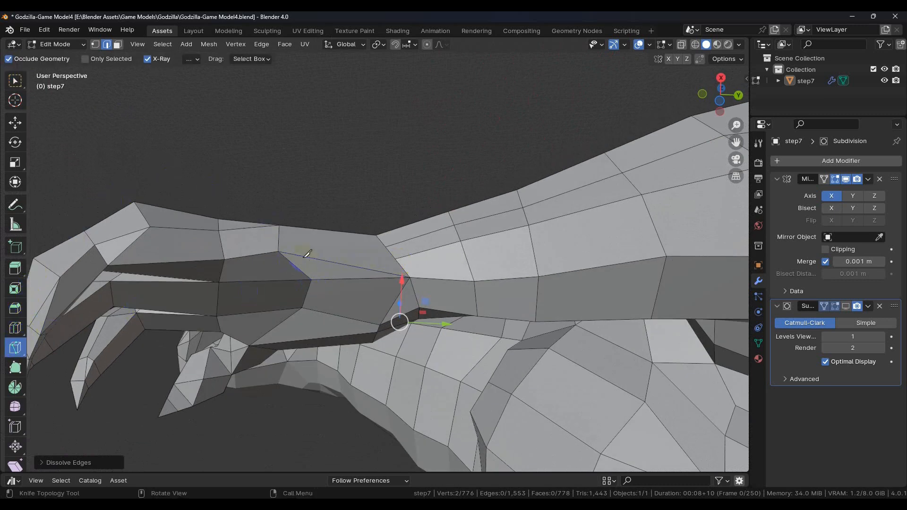
left_click(279, 251)
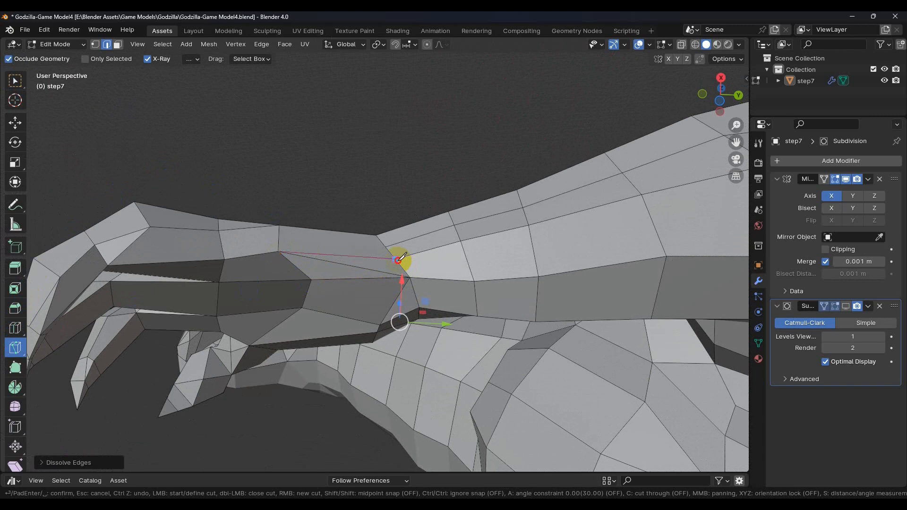
left_click(396, 259)
key("Return")
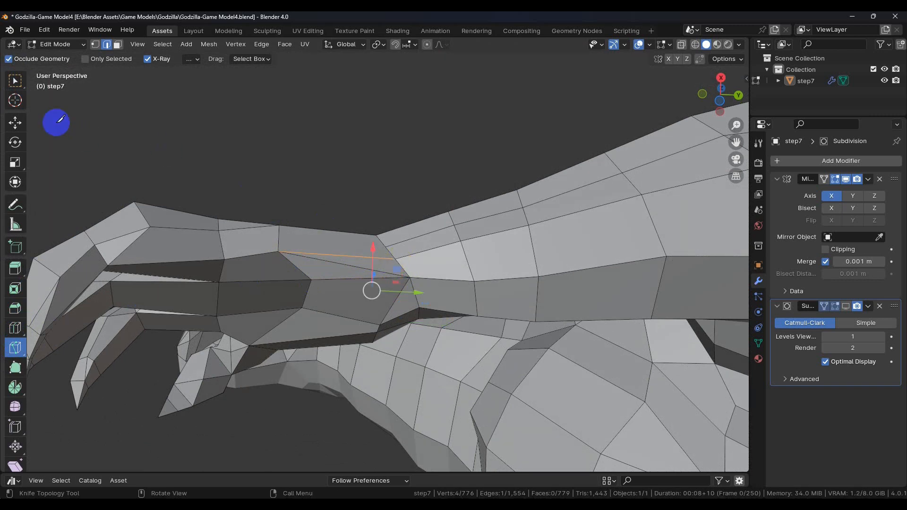
left_click(15, 81)
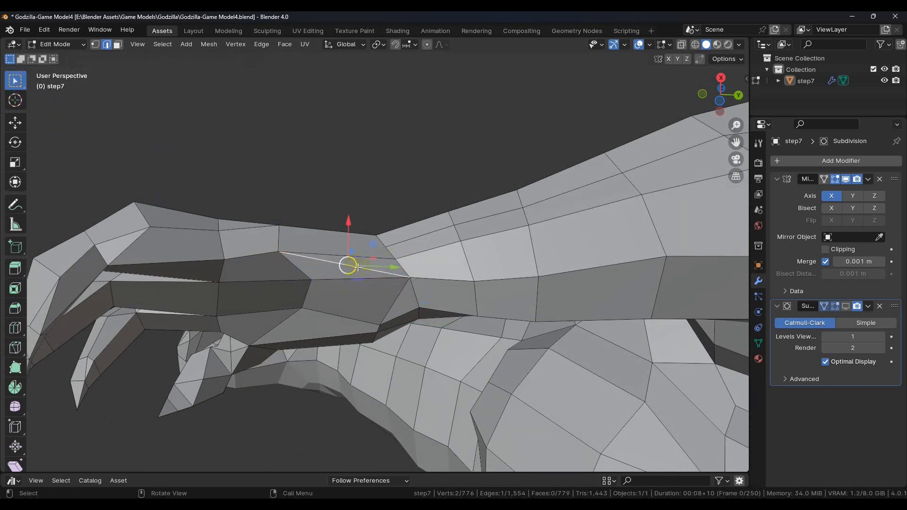
right_click(358, 268)
left_click(339, 330)
- Knife a cut from the lower wrist vertex up across two faces on the hand's side, and dissolve the slanted wrist edge beside it
middle_click_drag(357, 302, 368, 299)
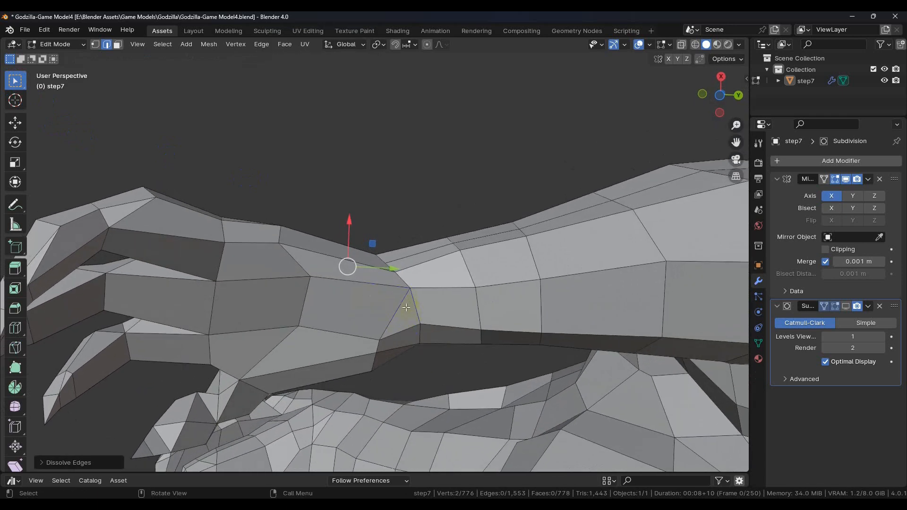
left_click(15, 348)
left_click(382, 338)
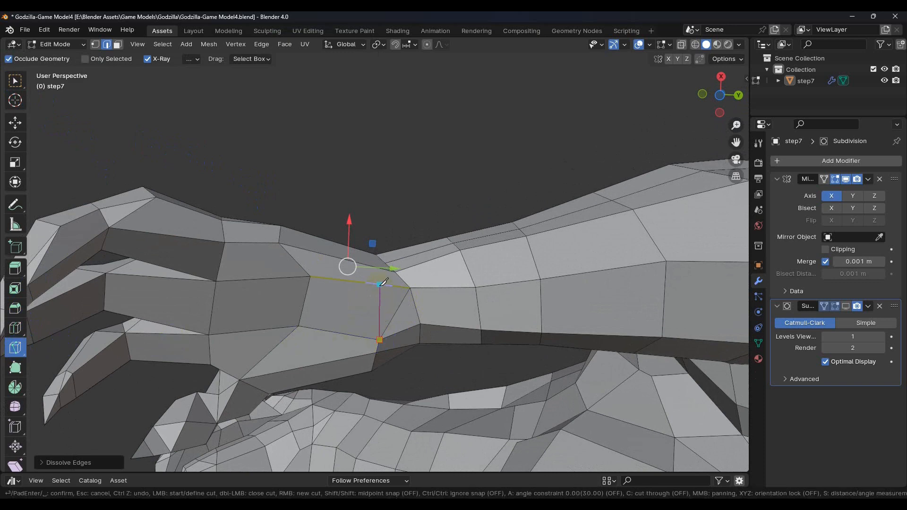
middle_click_drag(377, 283, 369, 309)
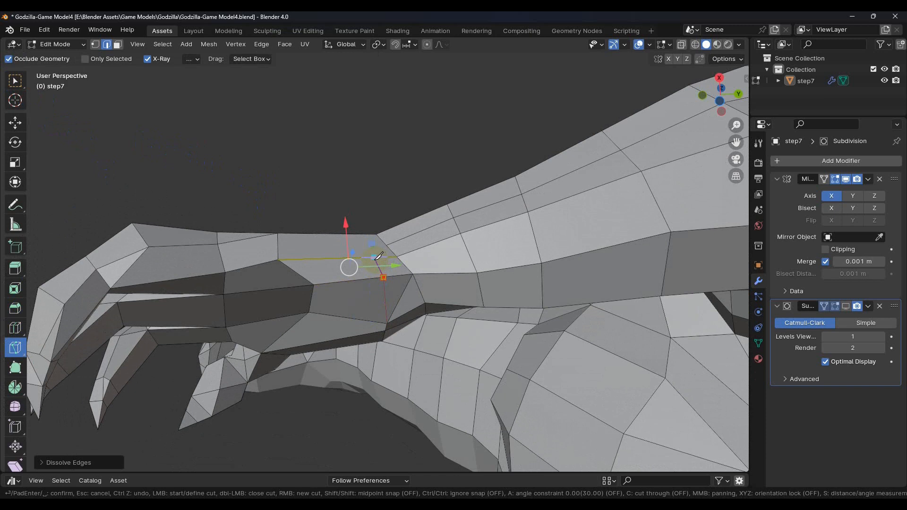
key("Return")
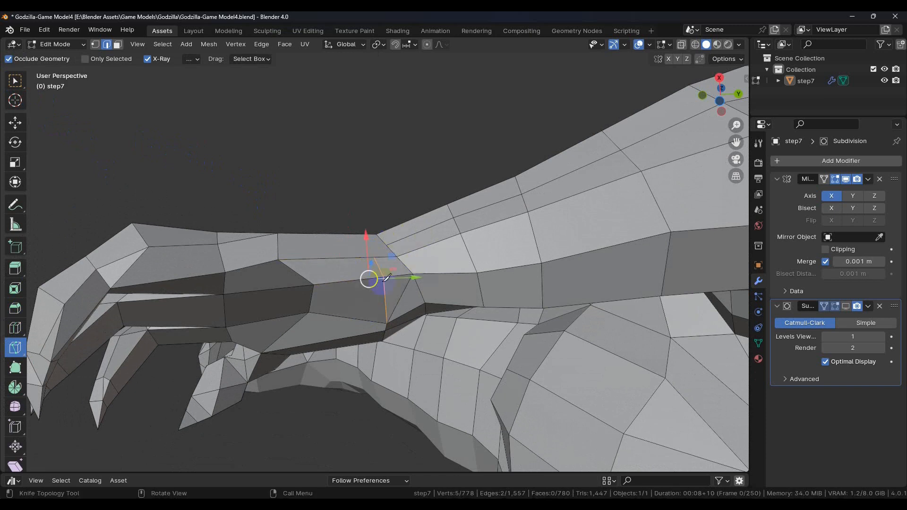
left_click(15, 81)
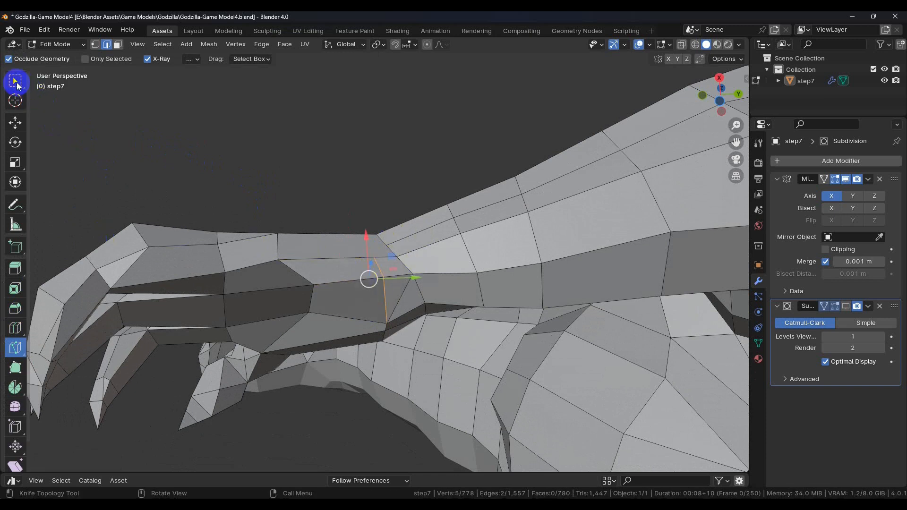
right_click(402, 293)
left_click(378, 334)
- Switch to sculpting and use the Grab brush to reposition the vertices around the back of the wrist
middle_click_drag(425, 330, 425, 293)
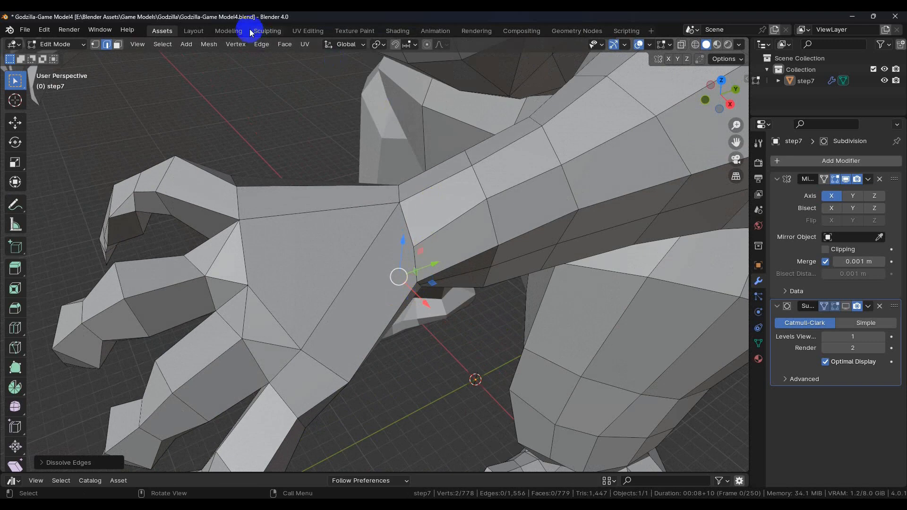
left_click(267, 31)
middle_click_drag(369, 244, 420, 334)
scroll(491, 343, "up", 2)
middle_click_drag(502, 347, 427, 318)
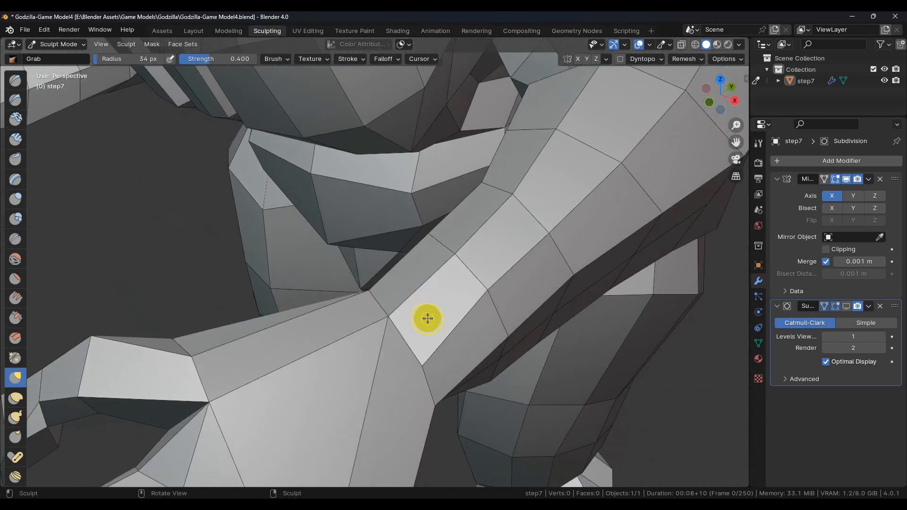
left_click_drag(391, 317, 373, 296)
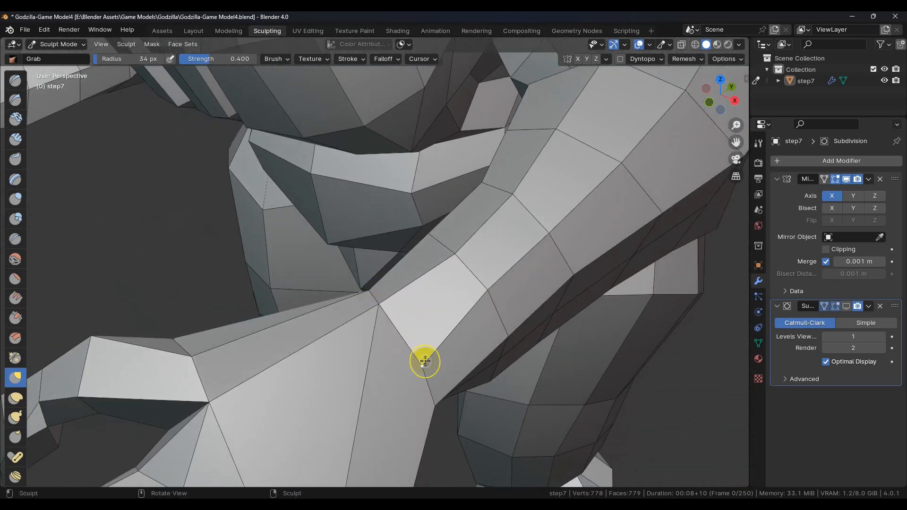
middle_click_drag(356, 266, 405, 266)
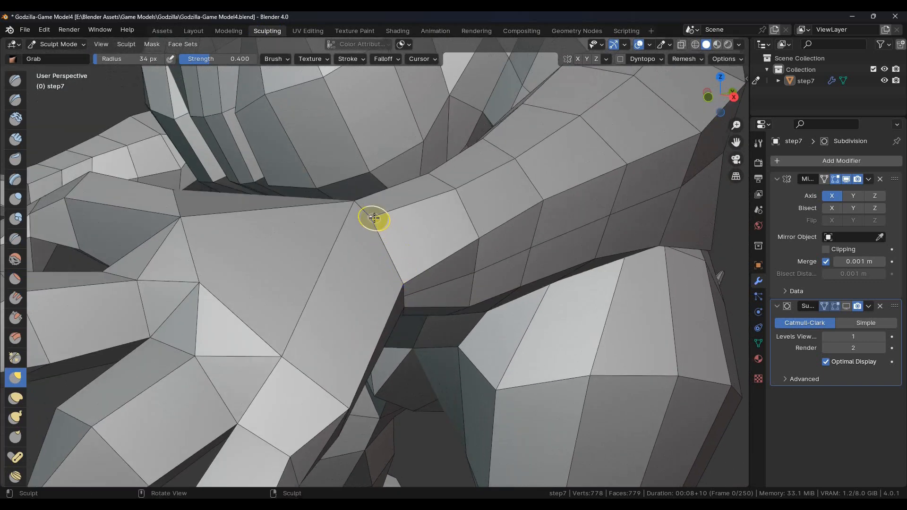
left_click_drag(404, 279, 365, 193)
middle_click_drag(367, 195, 384, 250)
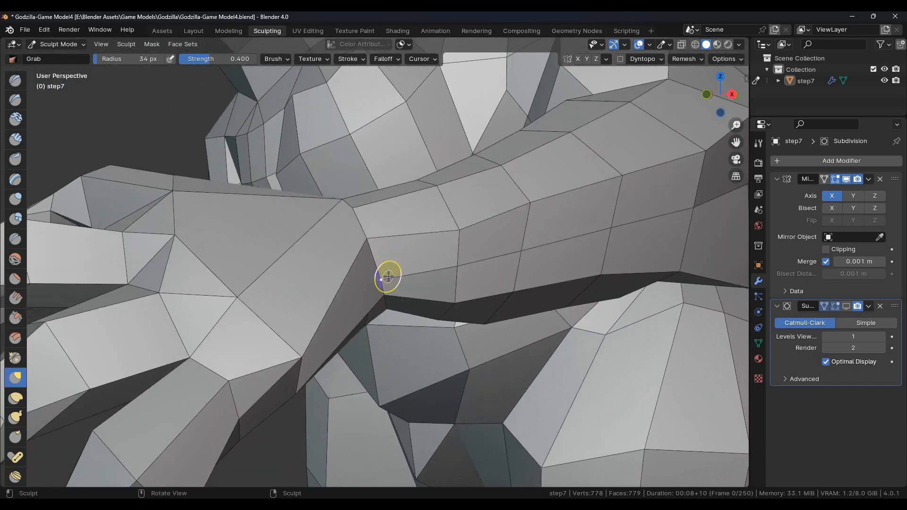
- Pull the vertices on the thumb side and underside of the wrist toward the hand with the Grab brush
mouse_move(383, 243)
middle_mouse_down()
mouse_move(374, 259)
mouse_move(263, 168)
mouse_move(243, 183)
mouse_move(324, 191)
mouse_move(304, 223)
mouse_move(242, 218)
middle_mouse_up()
left_click_drag(210, 220, 188, 230)
mouse_move(188, 229)
middle_mouse_down()
mouse_move(228, 220)
mouse_move(206, 200)
middle_mouse_up()
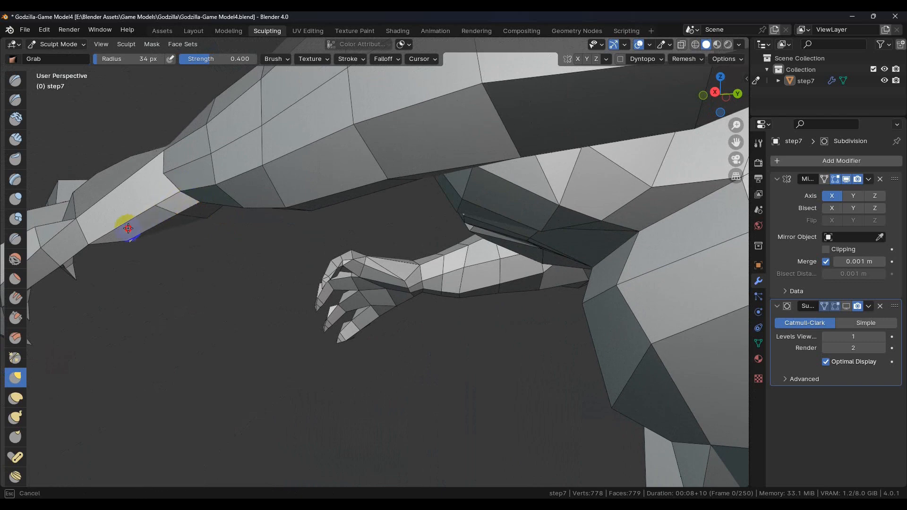
left_click_drag(191, 215, 180, 223)
mouse_move(191, 221)
middle_mouse_down()
mouse_move(180, 188)
mouse_move(206, 216)
mouse_move(280, 238)
mouse_move(364, 242)
mouse_move(356, 231)
mouse_move(356, 257)
mouse_move(375, 261)
middle_mouse_up()
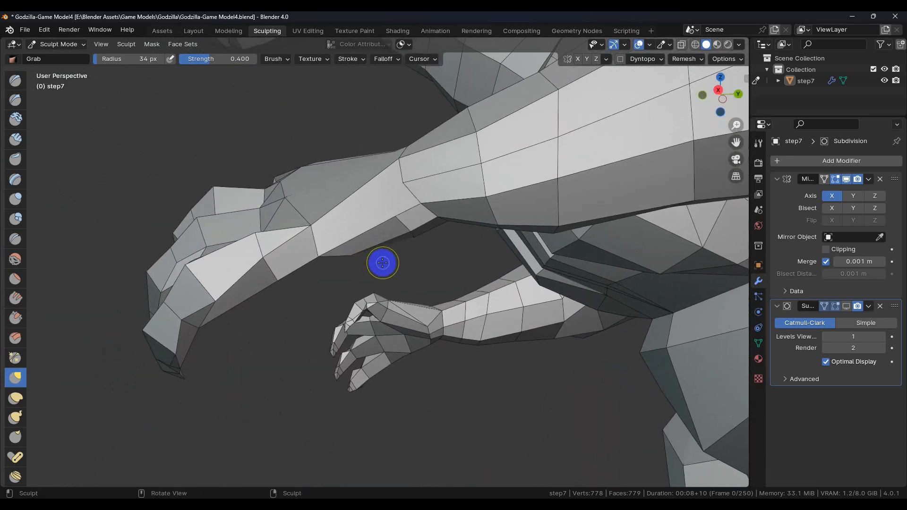
- Return to mesh editing and knife an edge from the thumb's knuckle vertex to the upper wrist vertex on the back of the hand
left_click(155, 32)
middle_click_drag(313, 249, 201, 155)
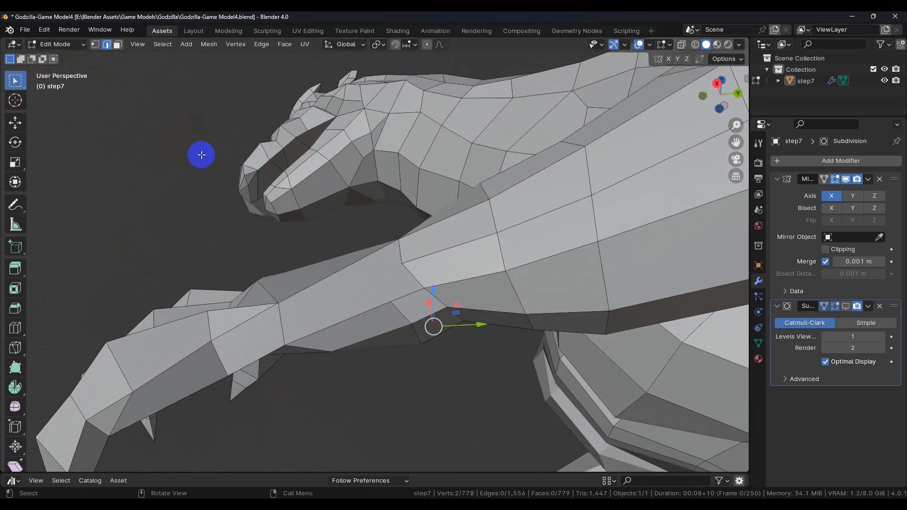
scroll(202, 154, "up", 5)
scroll(364, 319, "down", 8)
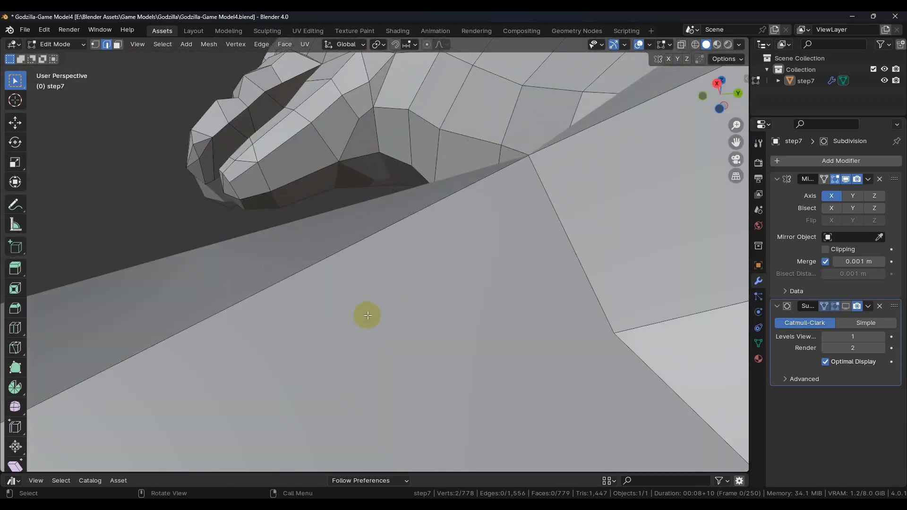
scroll(367, 315, "down", 5)
middle_click_drag(367, 315, 402, 293)
scroll(466, 280, "up", 5)
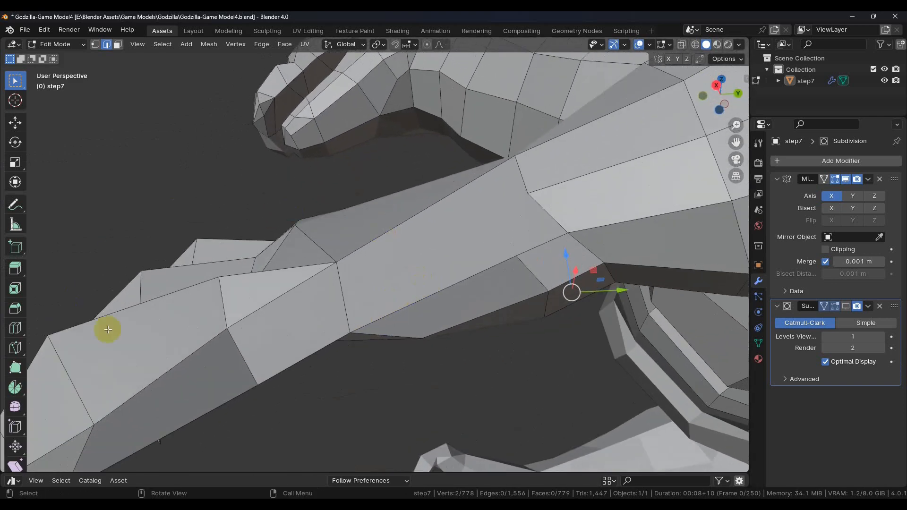
left_click(15, 348)
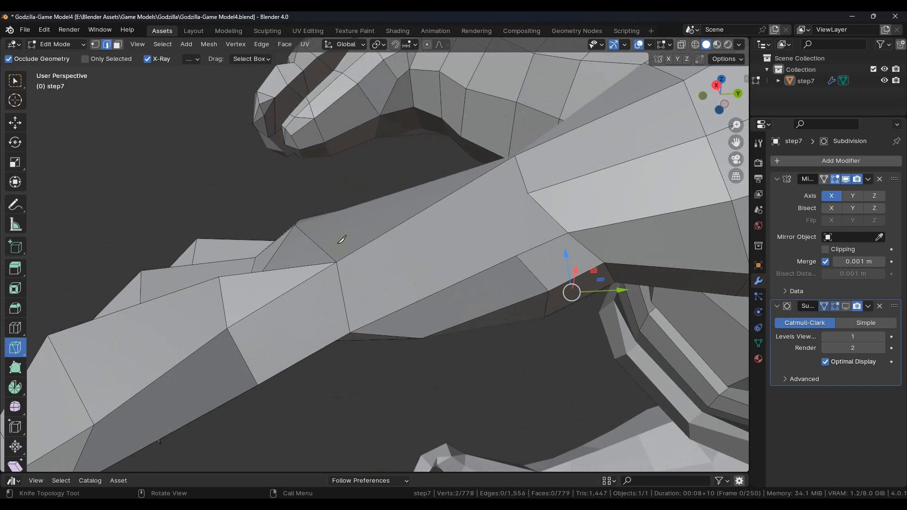
left_click(336, 262)
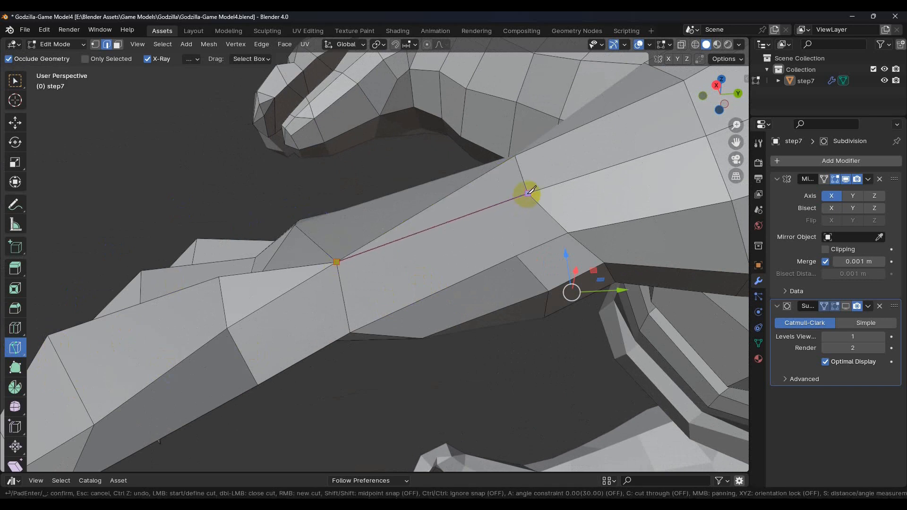
key("Return")
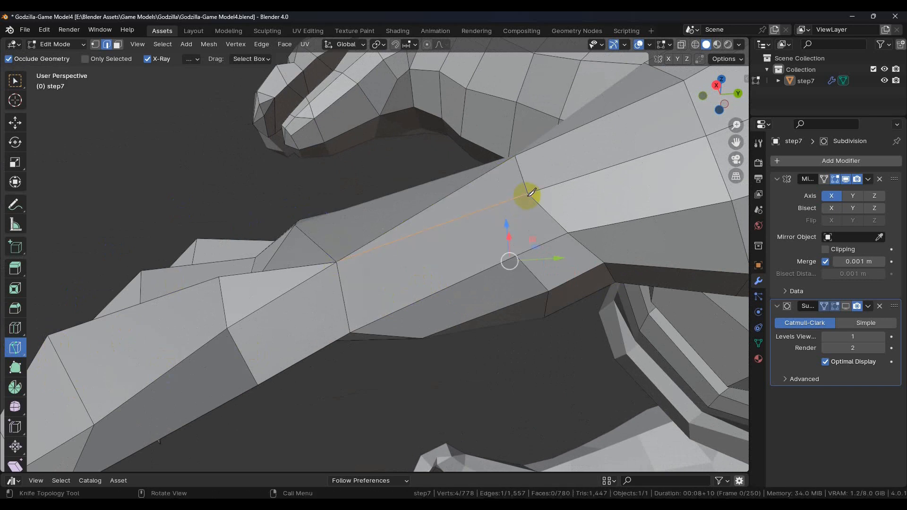
middle_click_drag(523, 250, 527, 321)
left_click(519, 324)
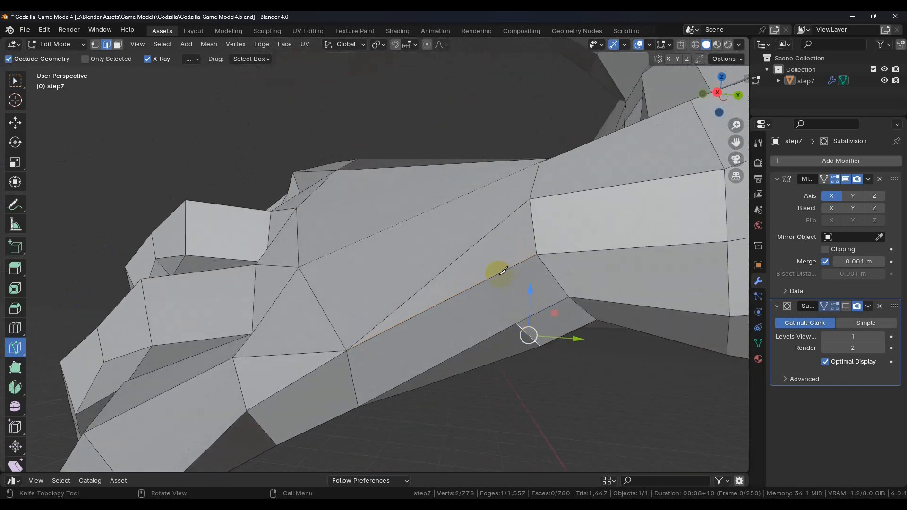
- Knife an edge from the lower wrist vertex up to the long edge along the hand's side
left_click(516, 324)
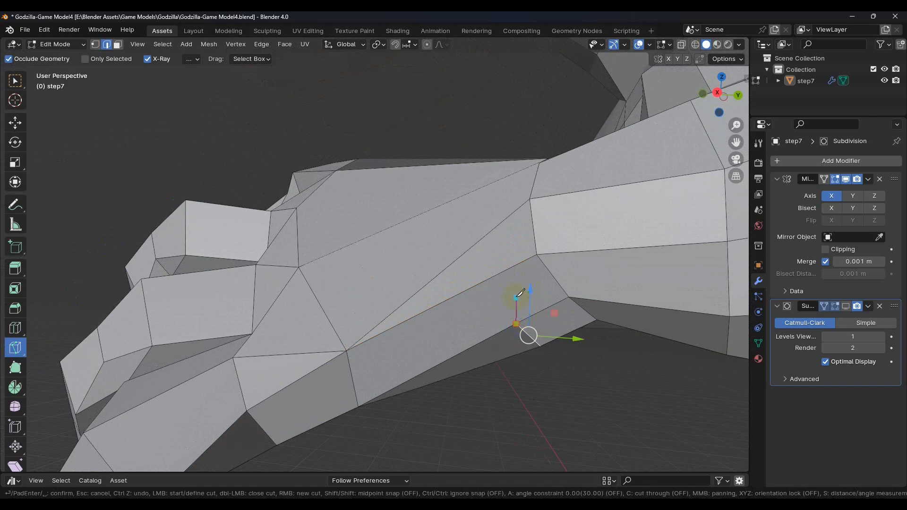
left_click(502, 276)
key("Return")
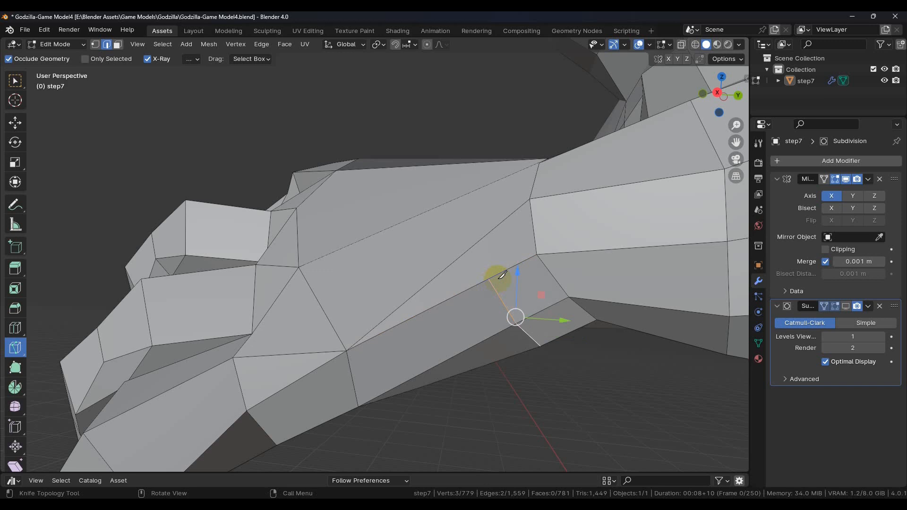
- Knife an edge from the corner vertex at the thumb-side finger's base across the hand to the wrist vertex
middle_click_drag(491, 280, 355, 296)
left_click(300, 339)
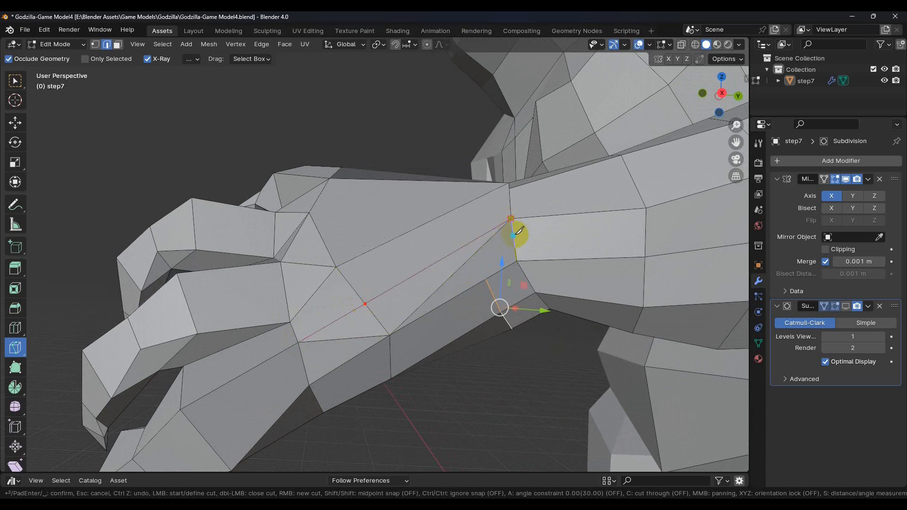
key("Return")
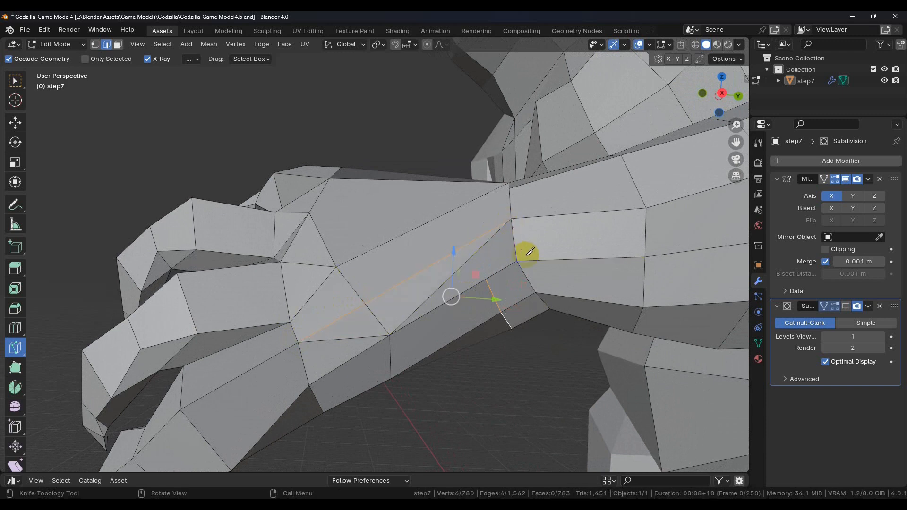
- Dissolve the short edge at the thumb-side finger's base and the diagonal edge running from there to the wrist
middle_click_drag(482, 247, 431, 292)
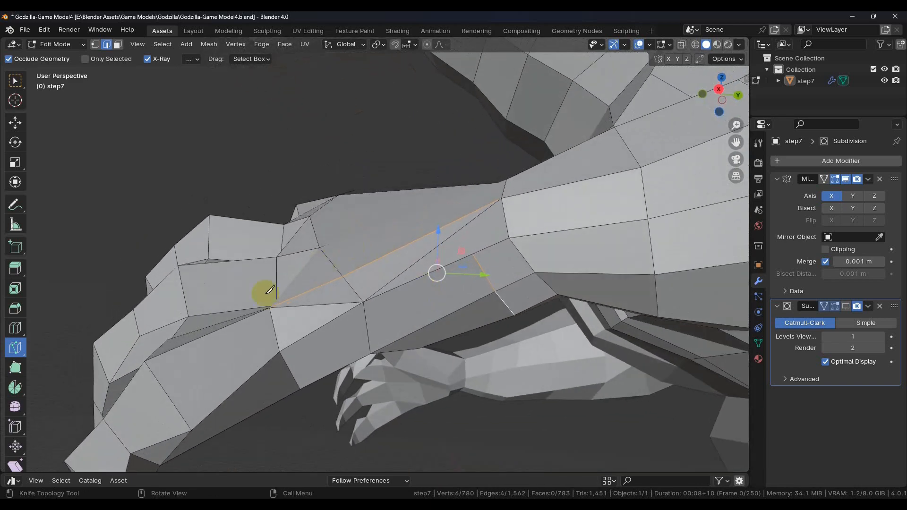
left_click(15, 80)
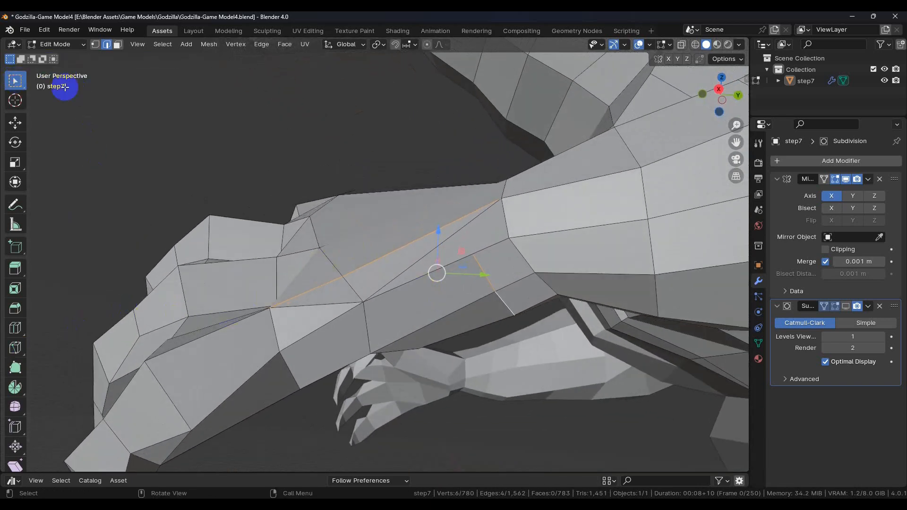
left_click(313, 304)
key("ctrl+e")
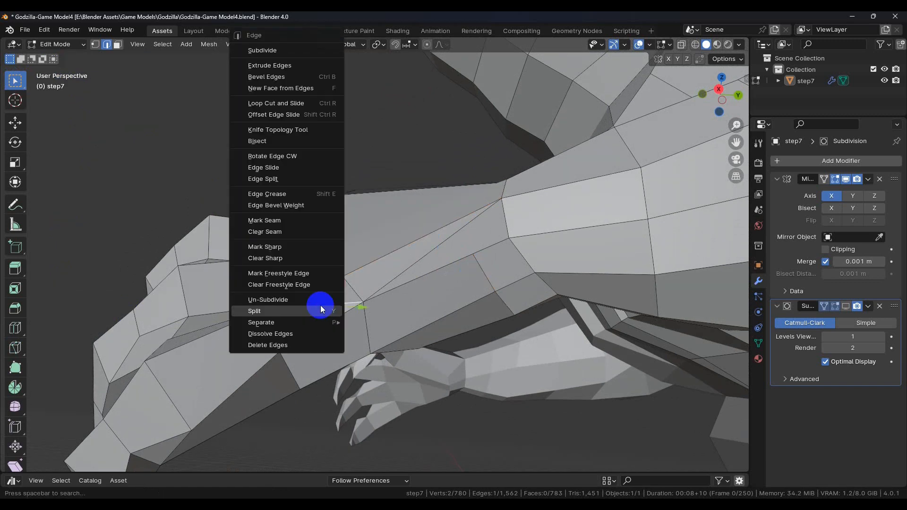
left_click(295, 334)
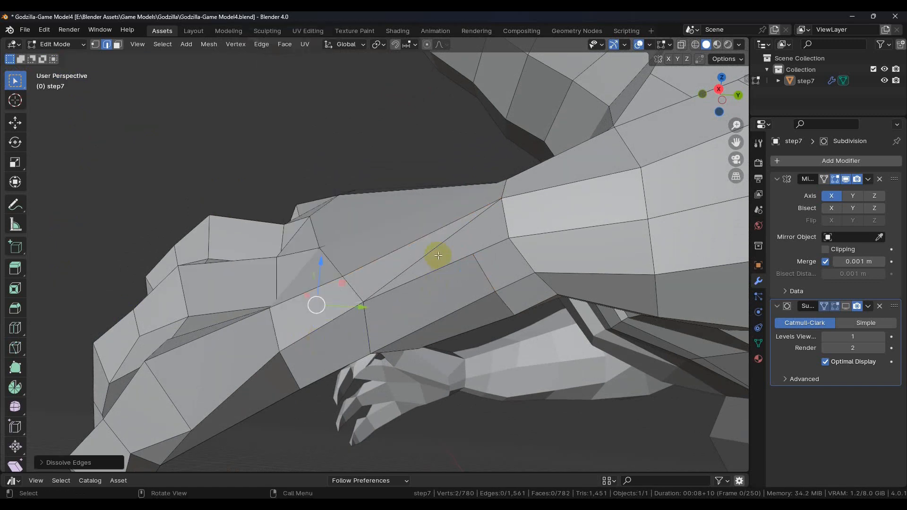
left_click(435, 246)
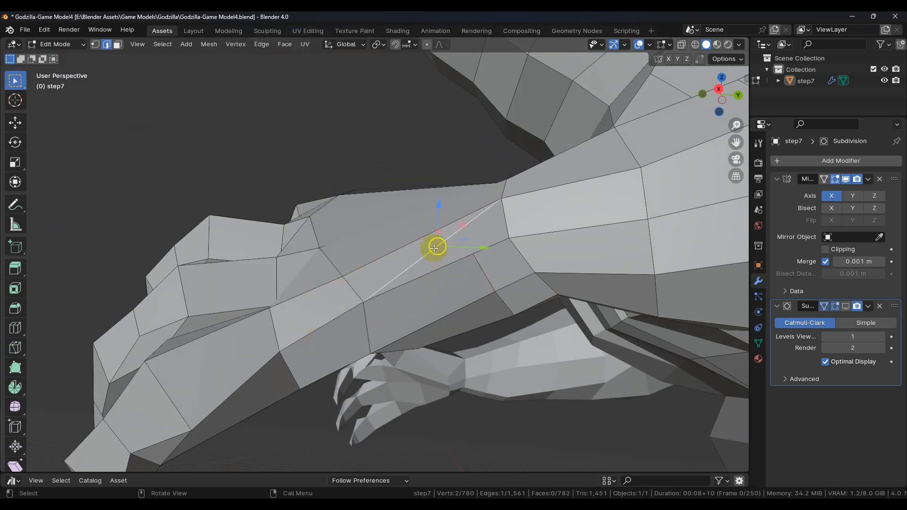
key("ctrl+e")
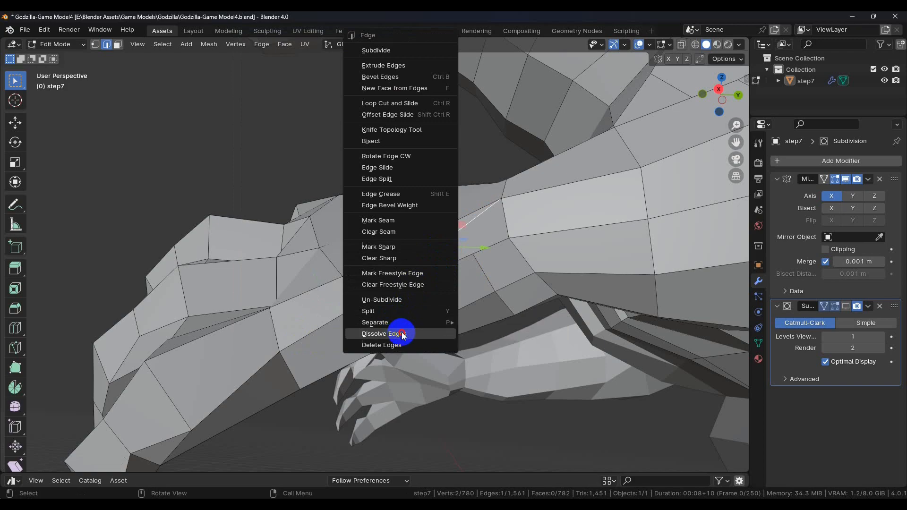
left_click(383, 333)
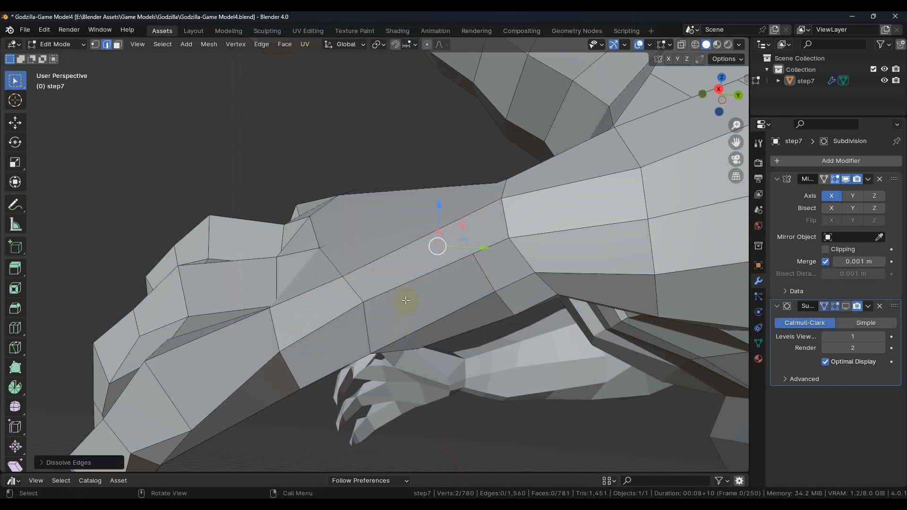
- Dissolve the long diagonal edge on the back of the hand between the finger base and the upper wrist vertex
middle_click_drag(435, 244, 399, 302)
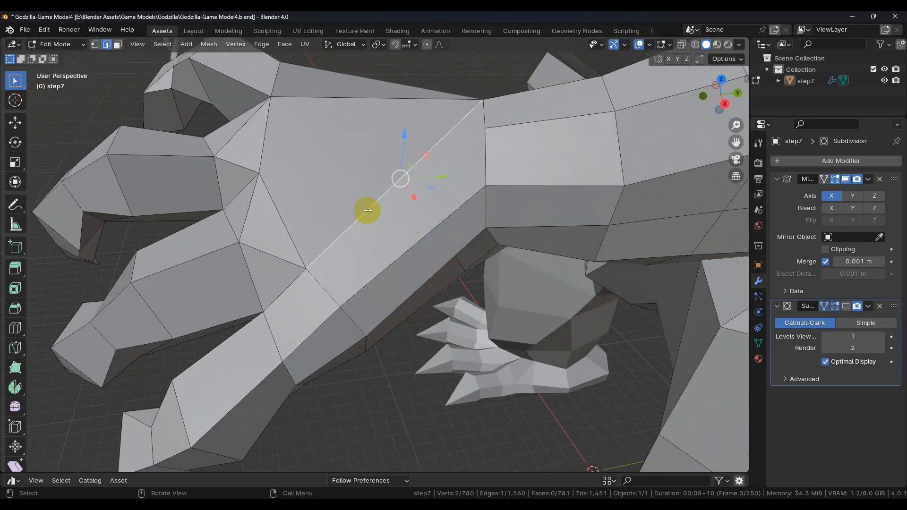
key("ctrl+e")
left_click(334, 334)
middle_click_drag(334, 335, 402, 284)
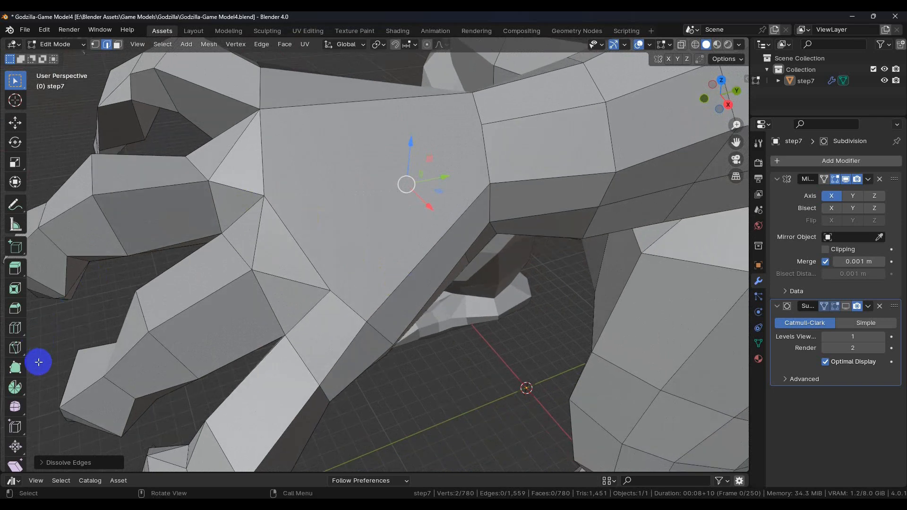
- Knife an edge from the vertex at the second finger's base across the back of the hand to the wrist vertex
middle_click_drag(226, 258, 411, 254)
middle_click_drag(402, 260, 407, 285)
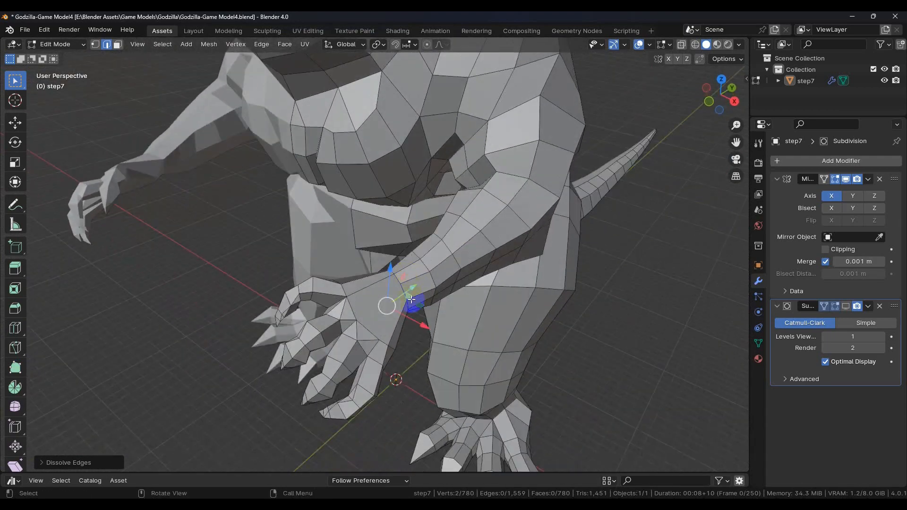
scroll(433, 295, "up", 5)
middle_click_drag(460, 306, 428, 277)
scroll(443, 264, "down", 2)
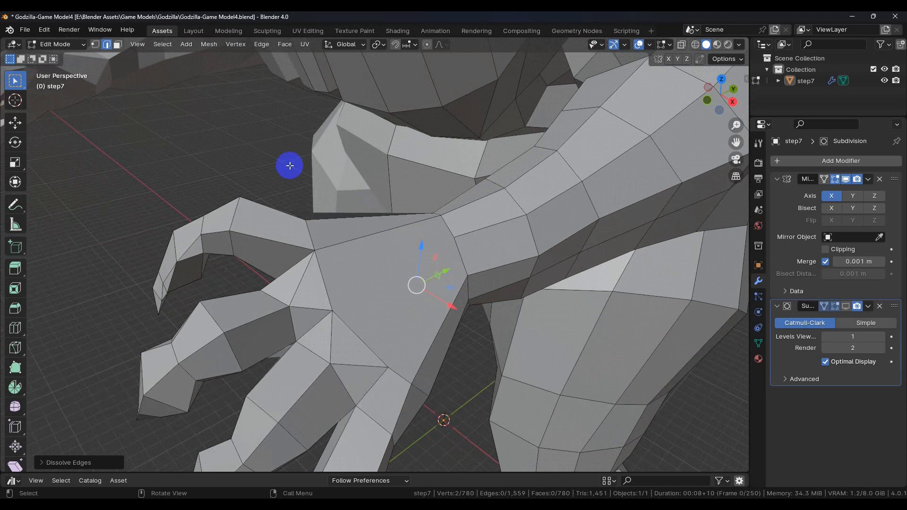
left_click(23, 350)
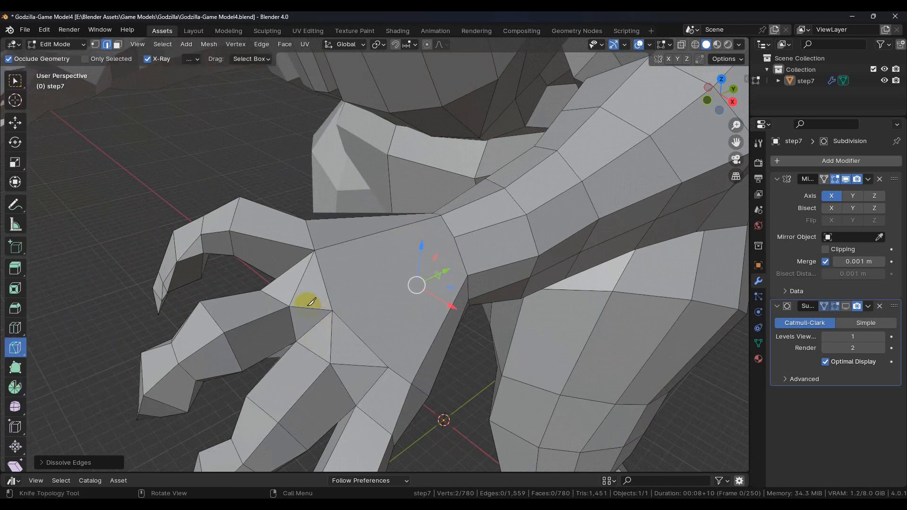
left_click(288, 306)
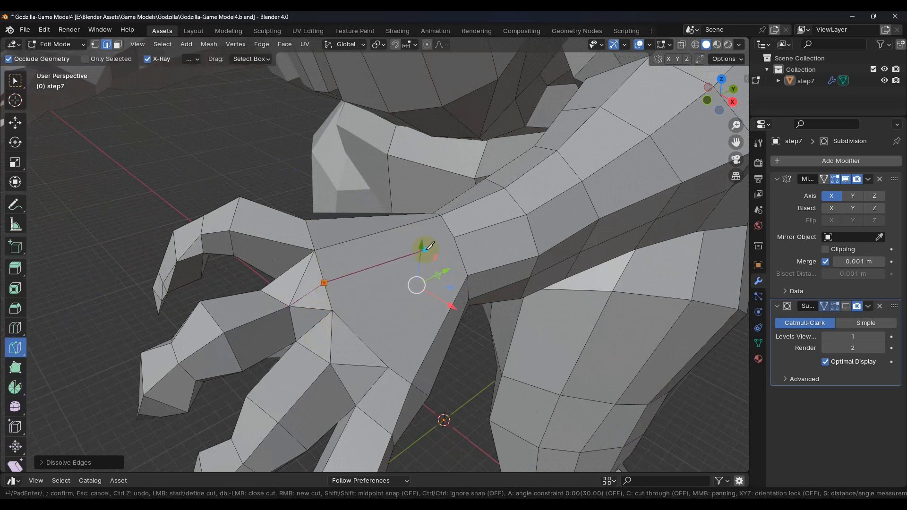
left_click(451, 235)
key("Return")
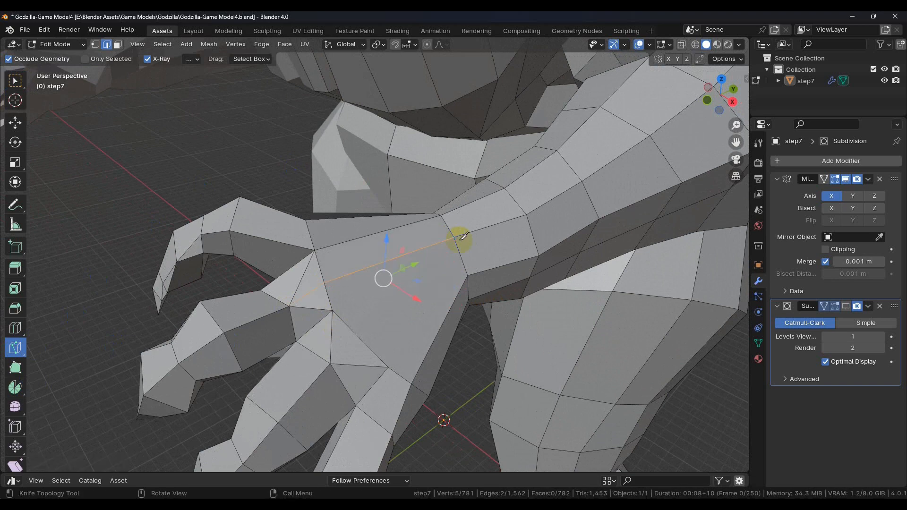
- Knife a continuous edge line from the third finger's base across the hand and wrist, along the arm and over the shoulder onto the torso
middle_click_drag(449, 277, 400, 309)
left_click(272, 330)
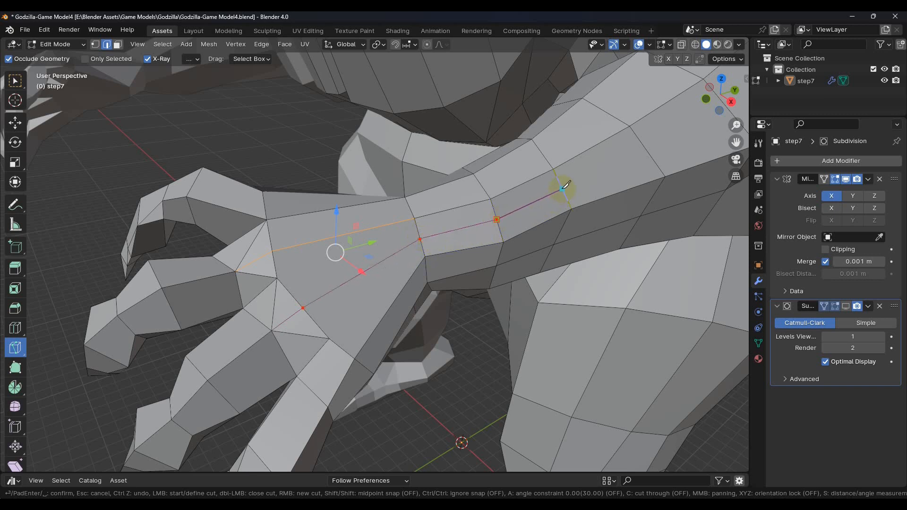
middle_click_drag(669, 146, 489, 210)
left_click(402, 235)
left_click(499, 176)
left_click(569, 87, "shift")
middle_click_drag(569, 87, 386, 324, "shift")
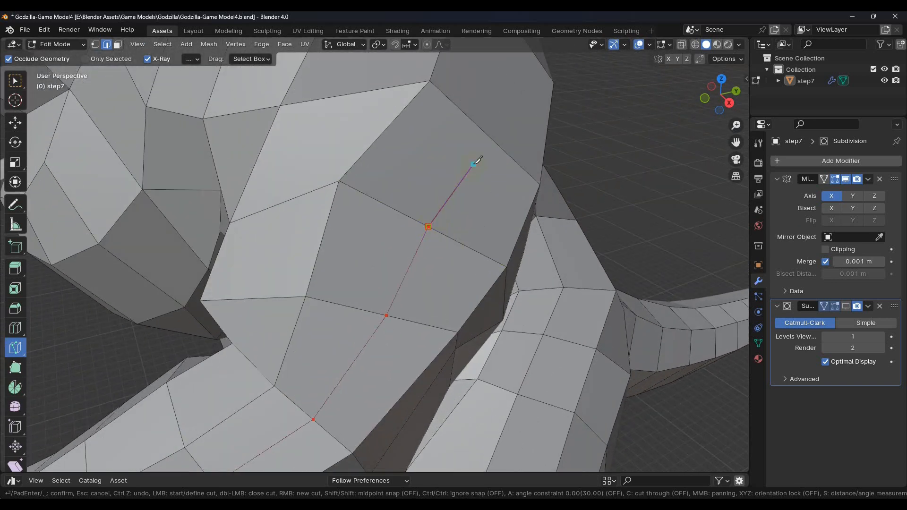
middle_click_drag(487, 136, 321, 234)
left_click(296, 206)
middle_click_drag(395, 141, 307, 227)
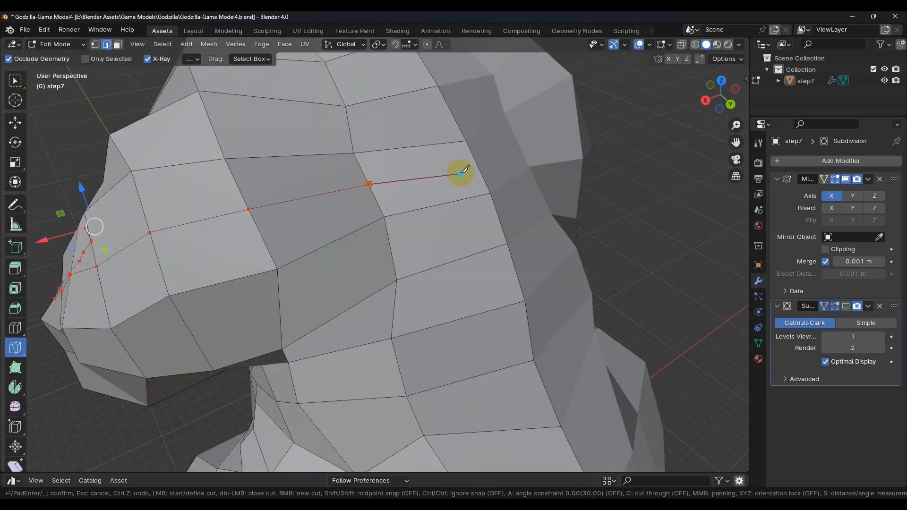
key("Return")
- Dissolve the four connected edges that form triangles around the bases of the second and third fingers
middle_click_drag(470, 174, 381, 263)
scroll(398, 289, "up", 6)
scroll(414, 290, "down", 2)
middle_click_drag(413, 291, 387, 220, "shift")
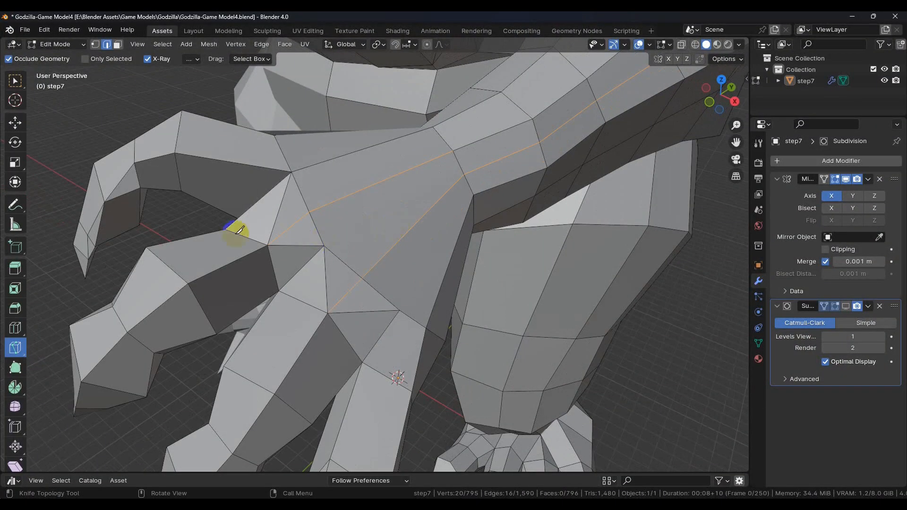
left_click(15, 80)
left_click(363, 313)
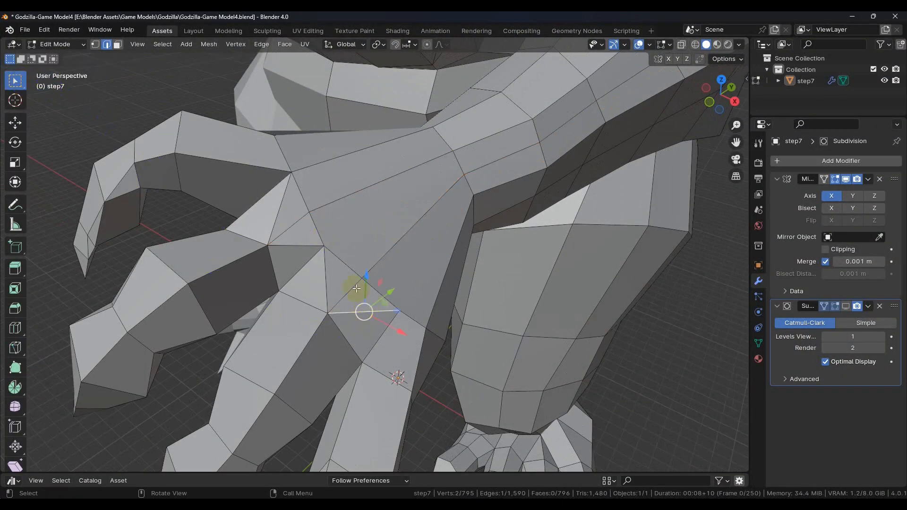
left_click(326, 280, "shift")
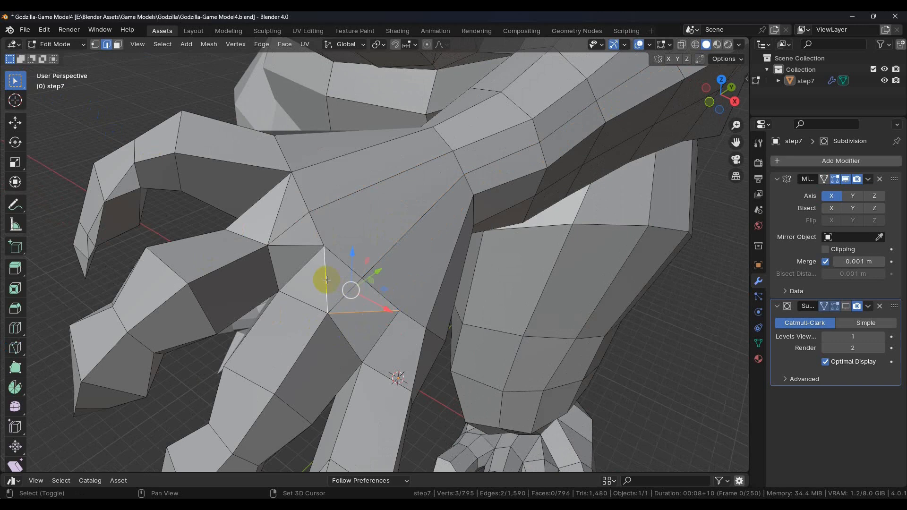
left_click(300, 246, "shift")
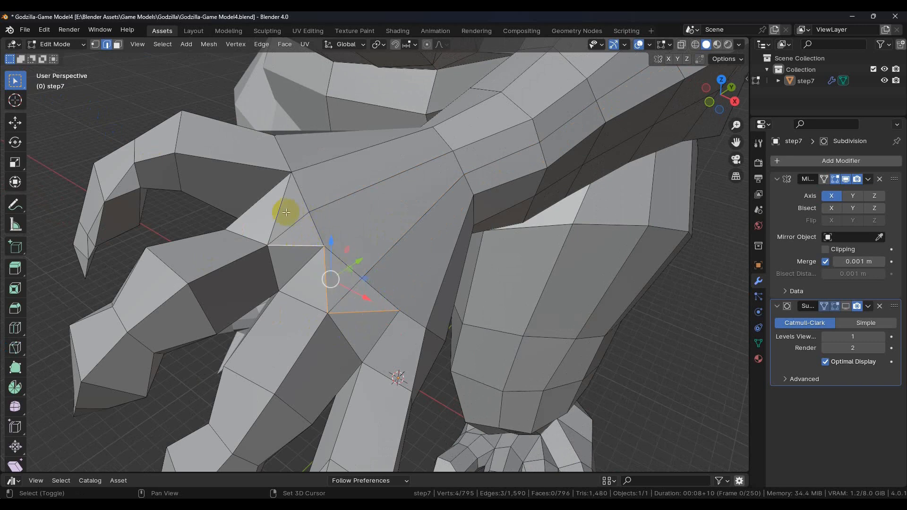
right_click(269, 290)
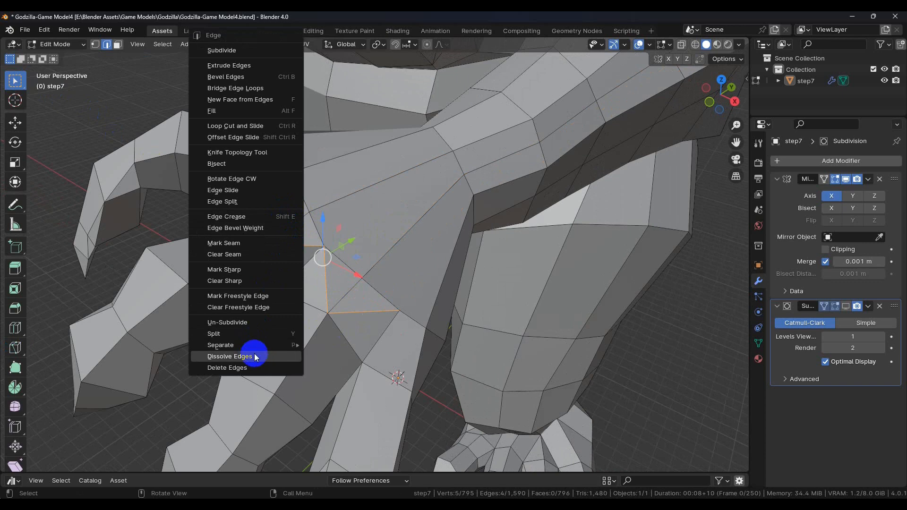
left_click(288, 357)
- Knife a V-shaped cut from the third finger's inner base vertex to the center line near the wrist and back to the thumb-side finger's base
middle_click_drag(304, 345, 333, 332)
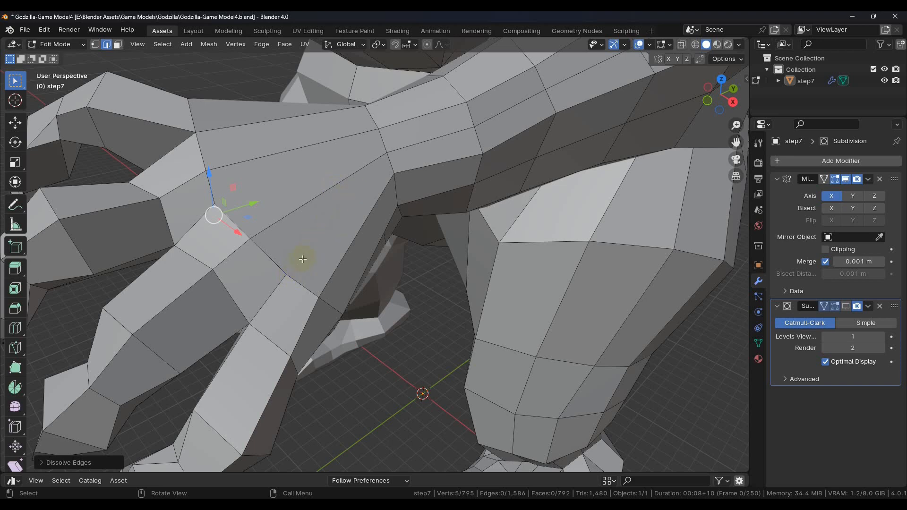
middle_click_drag(278, 229, 297, 208)
left_click(15, 348)
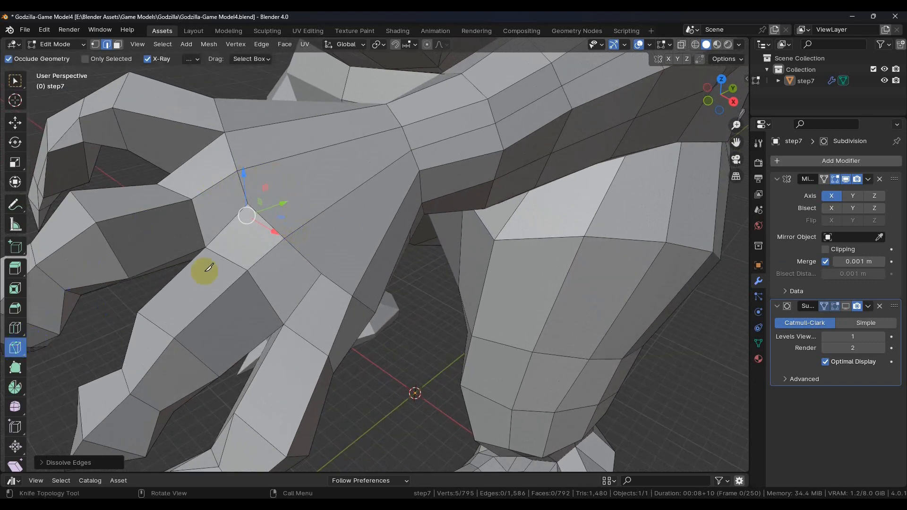
key("ctrl+z")
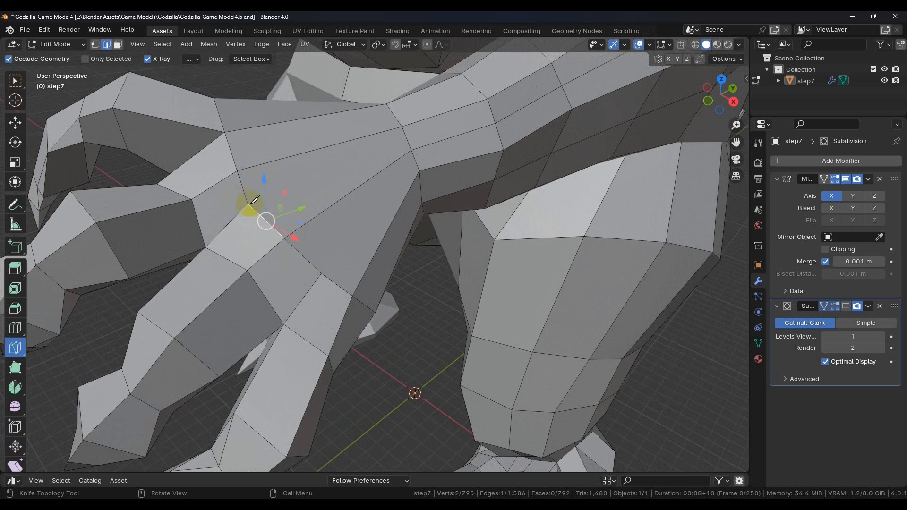
left_click(248, 203)
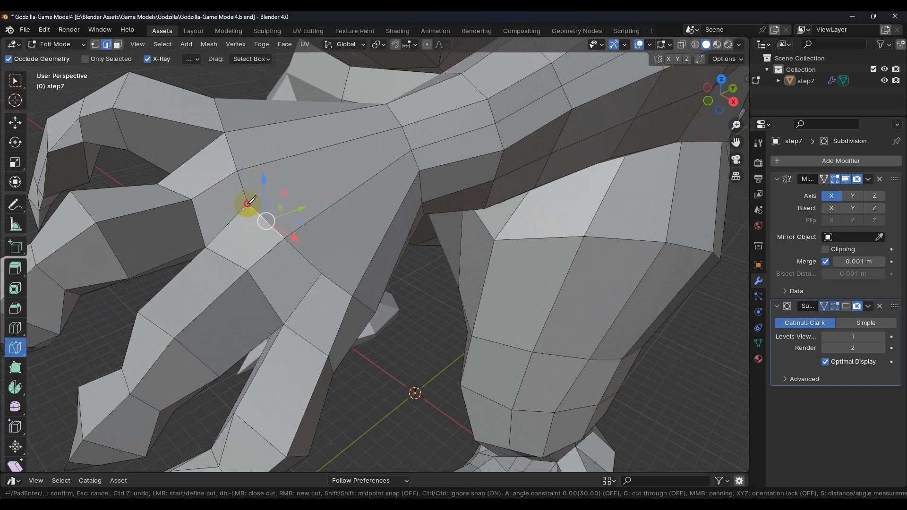
left_click(381, 171)
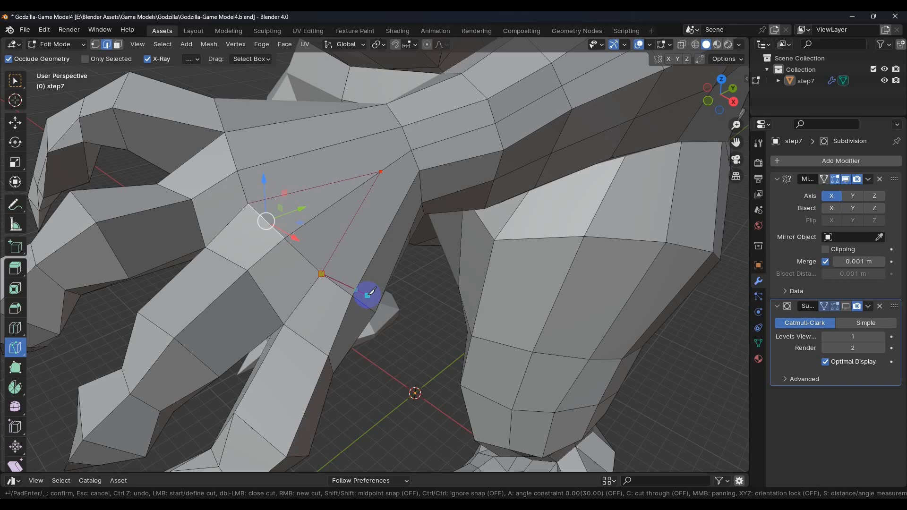
key("Return")
- Knife a crosswise edge in front of the wrist, from the hand's lower side through the V-cut's tip to the upper hand edge
middle_click_drag(387, 280, 333, 245)
middle_click_drag(357, 204, 313, 162)
left_click(294, 154)
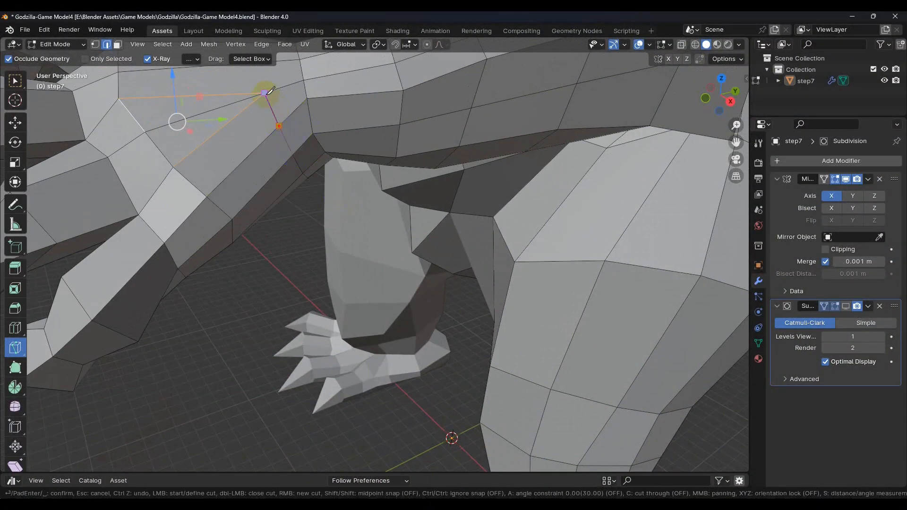
middle_click_drag(267, 90, 302, 173)
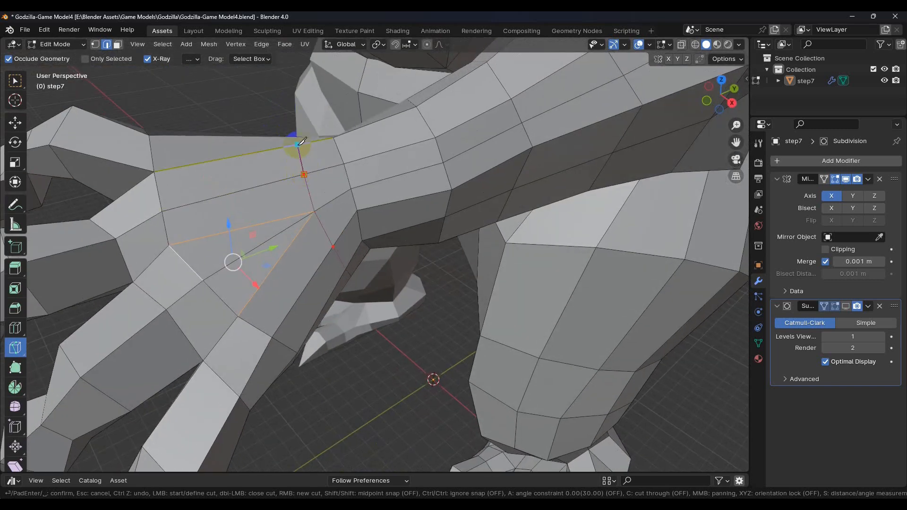
key("Return")
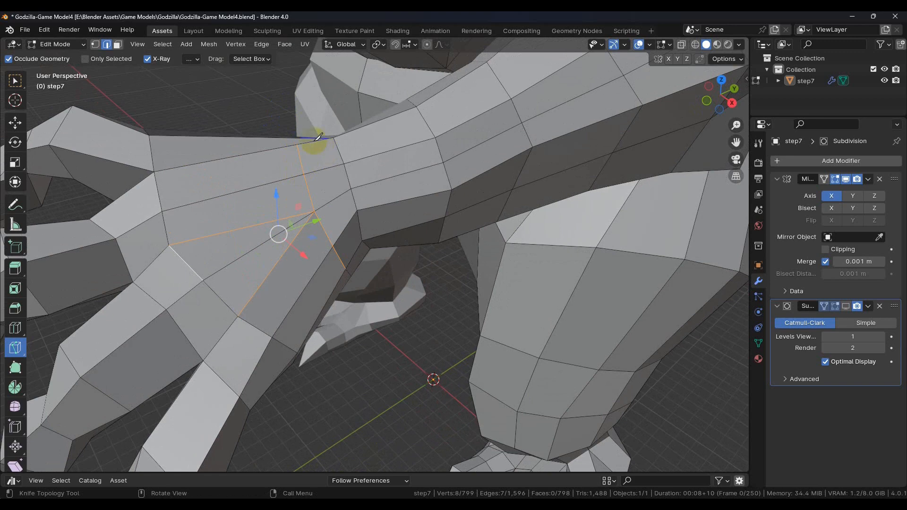
- Dissolve the leftover edge between the finger bases inside the V-shaped cut on the back of the hand
scroll(307, 165, "down", 4)
left_click(15, 81)
middle_click_drag(222, 228, 345, 220)
right_click(344, 290)
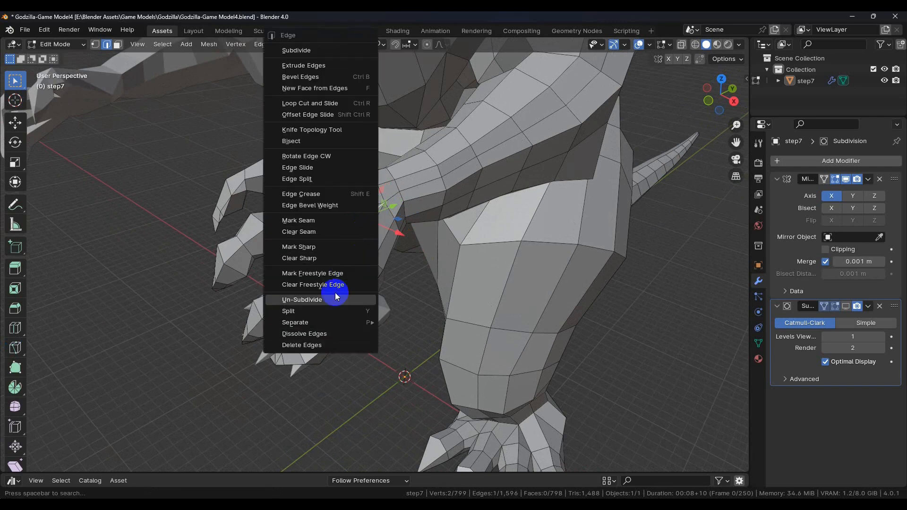
left_click(333, 334)
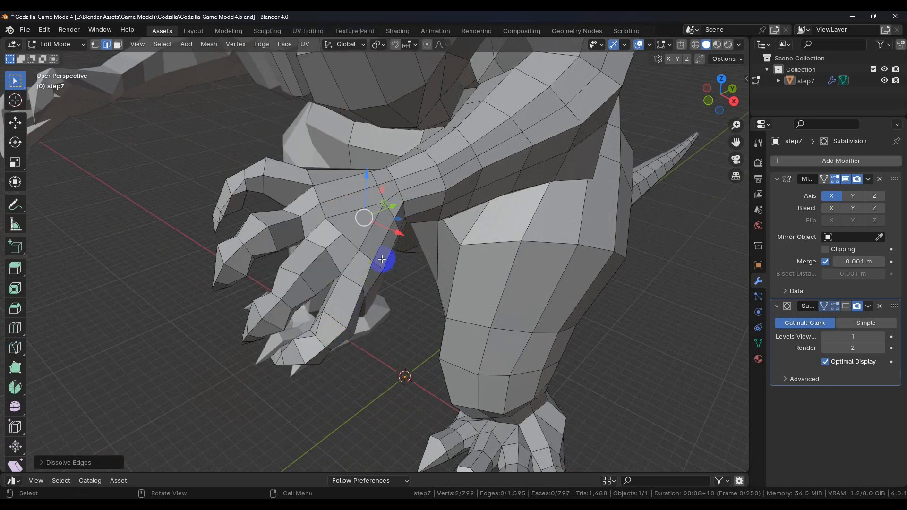
middle_click_drag(382, 259, 359, 261)
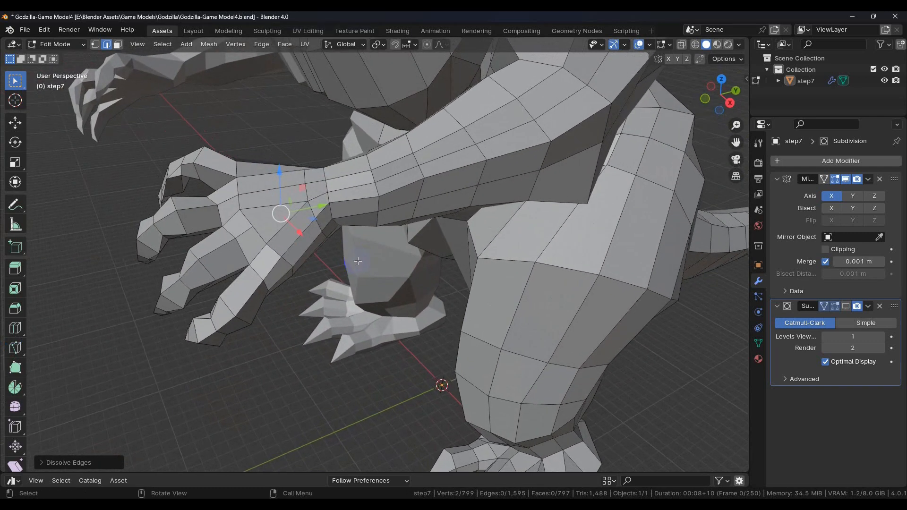
- Preview the hand and wrist with the Subdivision modifier shown in the viewport, and hide the modifier again
left_click(845, 306)
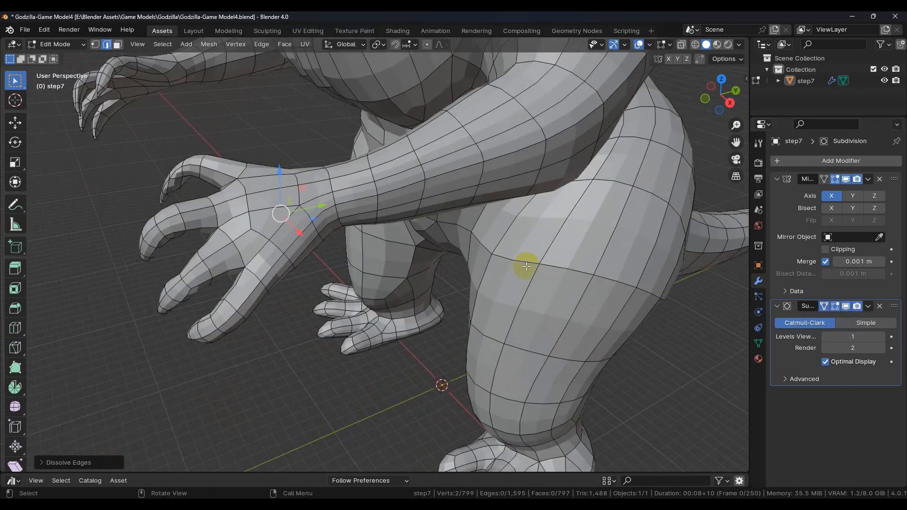
middle_click_drag(334, 242, 240, 232)
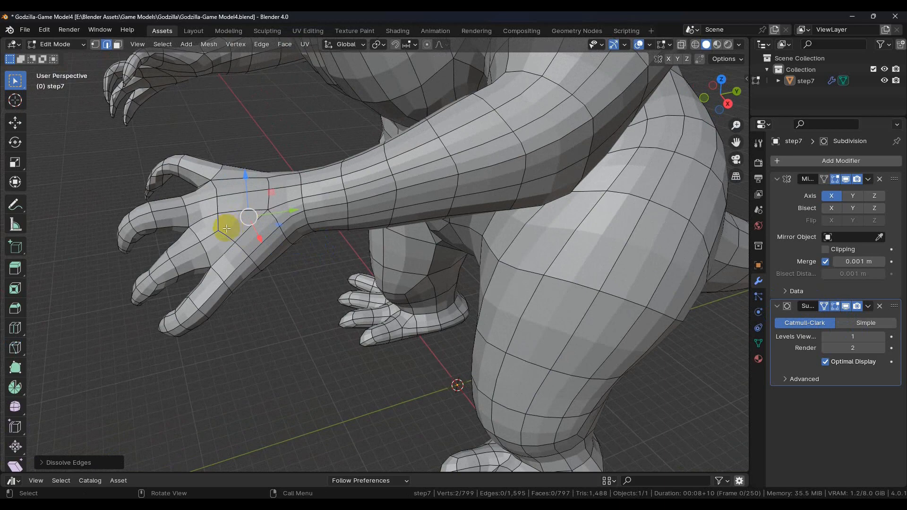
middle_click_drag(228, 228, 294, 227)
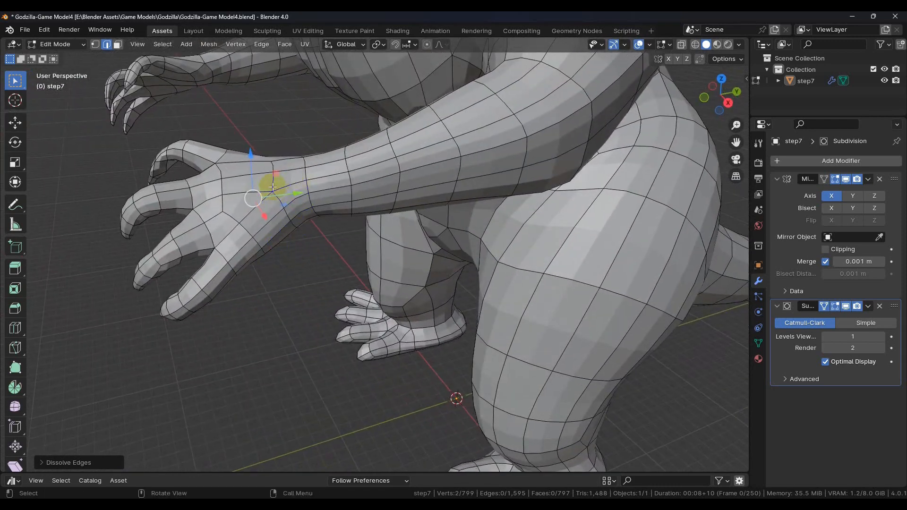
middle_click_drag(280, 195, 309, 216)
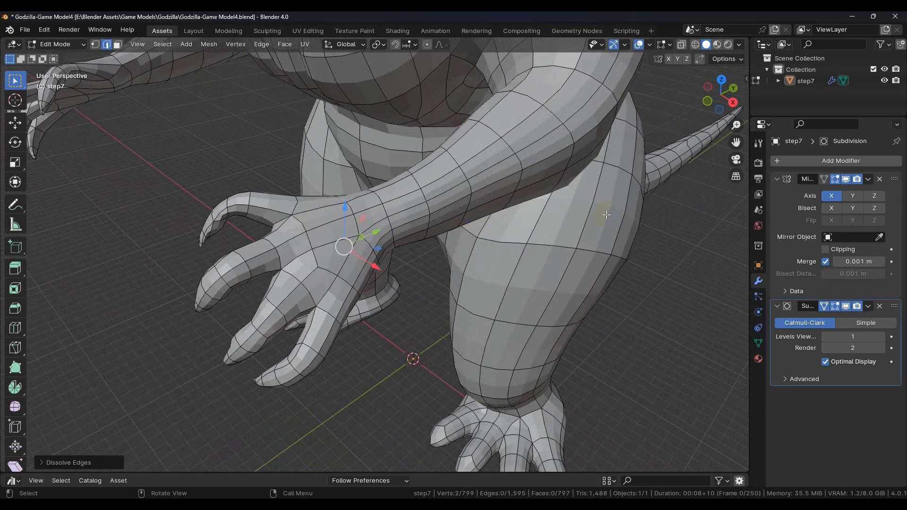
left_click(845, 306)
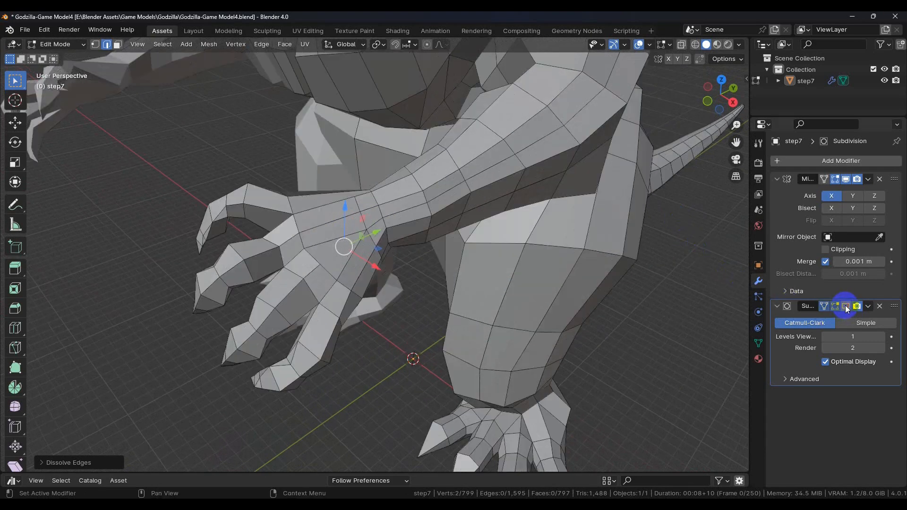
- Knife an edge from the pointed vertex on the wrist's thumb side up to the crosswise edge on the back of the hand
middle_click_drag(522, 257, 437, 271)
scroll(437, 271, "up", 4)
mouse_move(504, 257)
middle_mouse_down()
mouse_move(563, 262)
mouse_move(520, 259)
mouse_move(502, 269)
mouse_move(535, 232)
mouse_move(478, 295)
mouse_move(488, 249)
mouse_move(502, 239)
middle_mouse_up()
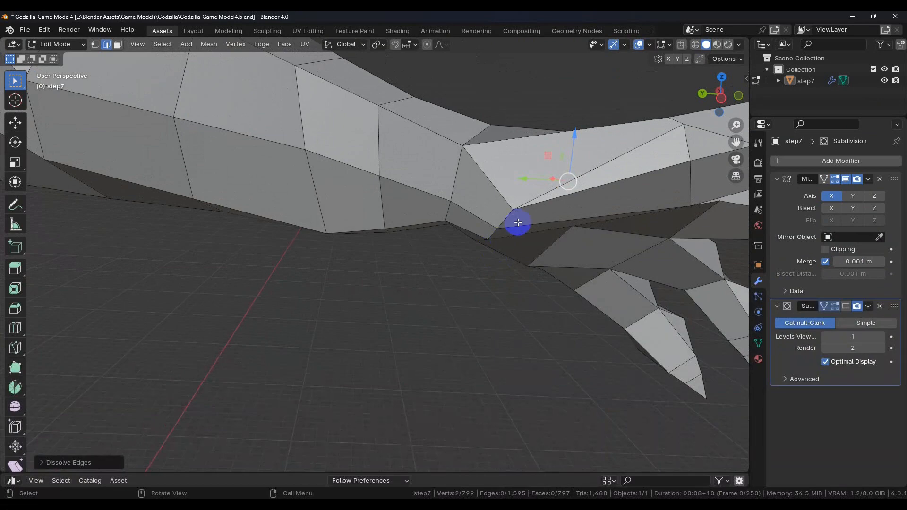
left_click(15, 348)
left_click(508, 207)
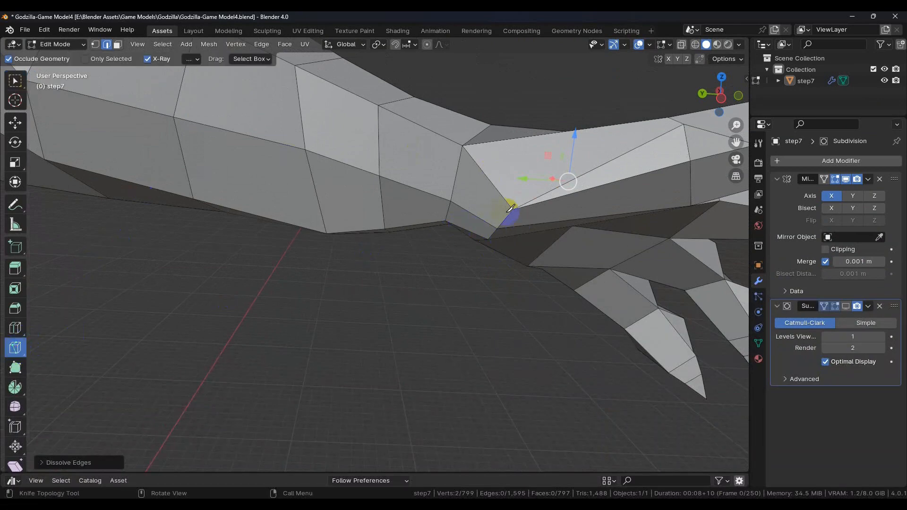
middle_click_drag(523, 138, 472, 232)
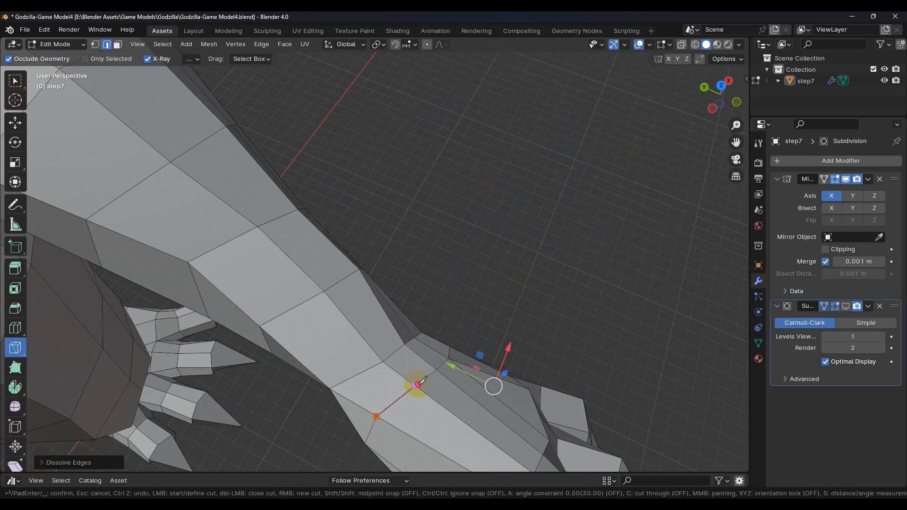
key("Return")
- Knife a lengthwise edge along the hand's side, from the middle of the new wrist edge to the vertex at the finger's base
middle_click_drag(330, 399, 358, 354)
middle_click_drag(470, 397, 415, 310)
left_click(404, 192)
mouse_move(397, 193)
left_mouse_down()
mouse_move(435, 193)
mouse_move(556, 156)
left_mouse_up()
left_click(557, 156)
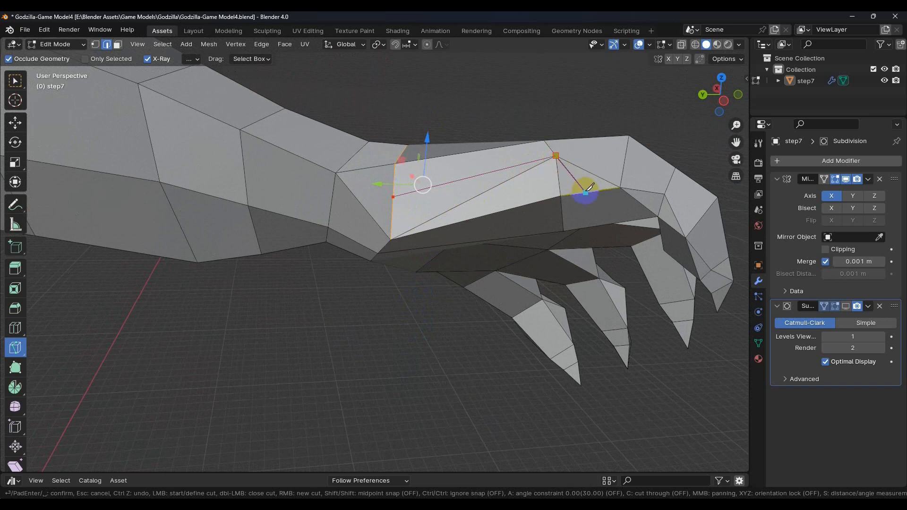
key("Return")
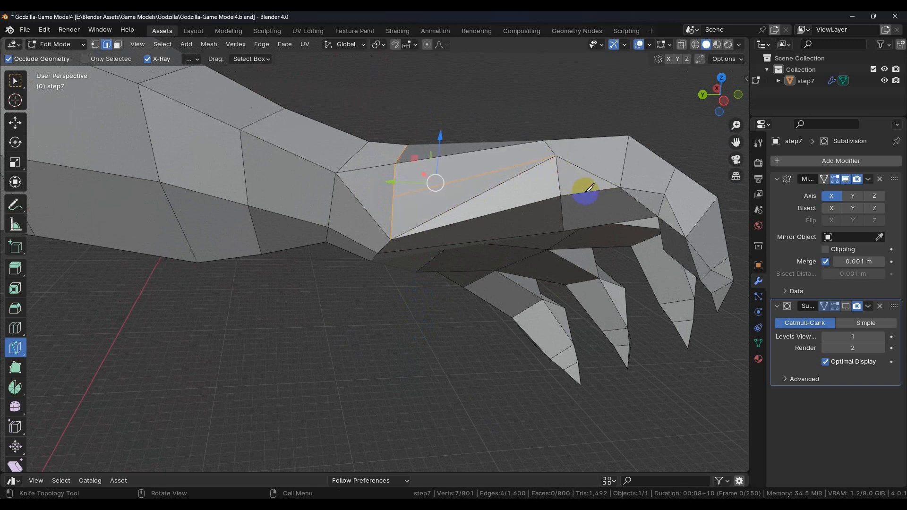
- Dissolve the diagonal edge below the new lengthwise cut on the side of the hand
left_click(14, 81)
right_click(487, 188)
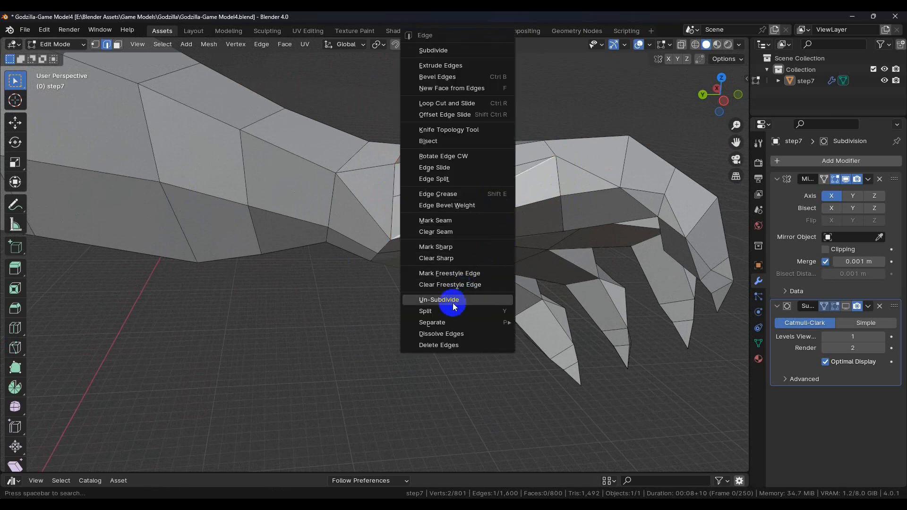
left_click(453, 339)
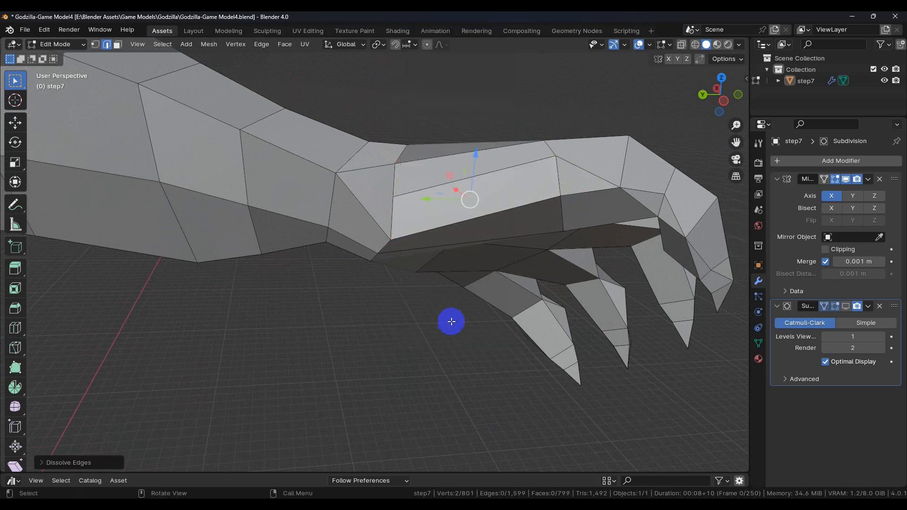
middle_click_drag(451, 321, 477, 255)
middle_click_drag(690, 234, 552, 297)
left_click(267, 31)
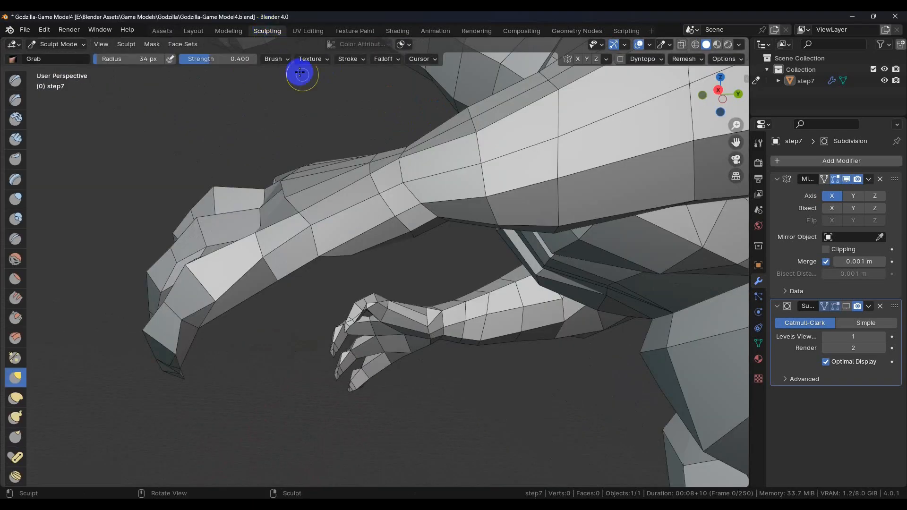
mouse_move(439, 235)
middle_mouse_down()
mouse_move(392, 254)
mouse_move(575, 257)
mouse_move(583, 164)
mouse_move(477, 233)
mouse_move(478, 279)
mouse_move(512, 296)
mouse_move(387, 196)
mouse_move(418, 244)
mouse_move(374, 196)
middle_mouse_up()
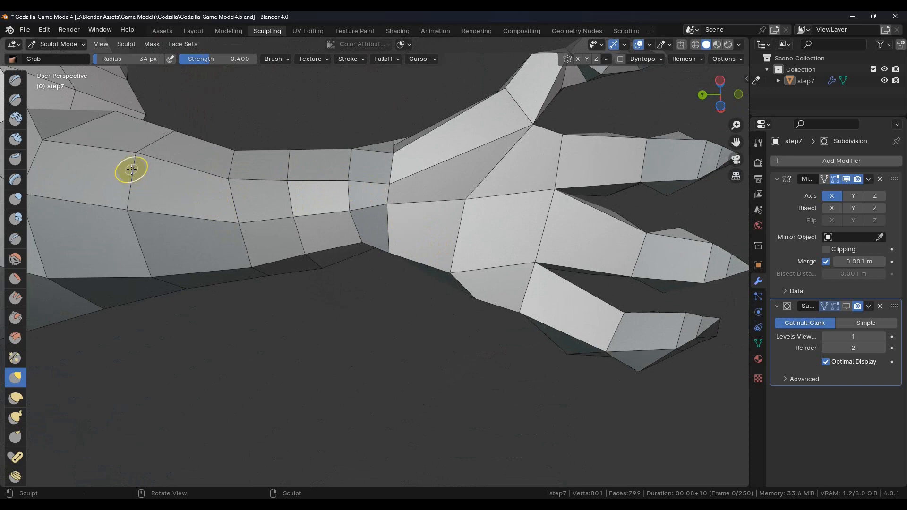
mouse_move(127, 177)
middle_mouse_down()
mouse_move(287, 194)
mouse_move(273, 250)
mouse_move(289, 202)
mouse_move(384, 352)
mouse_move(391, 307)
middle_mouse_up()
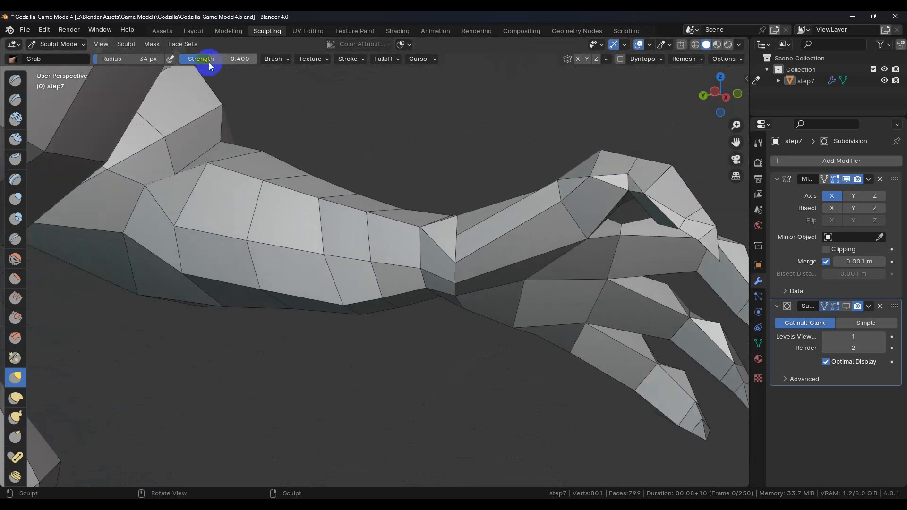
- Return to mesh editing, select the band of faces around the wrist and frame the view on it
left_click(161, 31)
left_click_drag(166, 98, 454, 399)
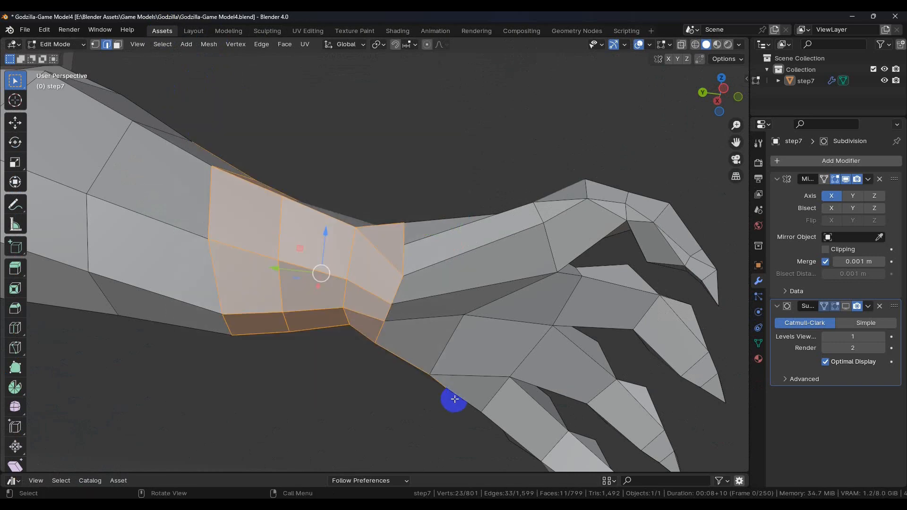
key("KP_Decimal")
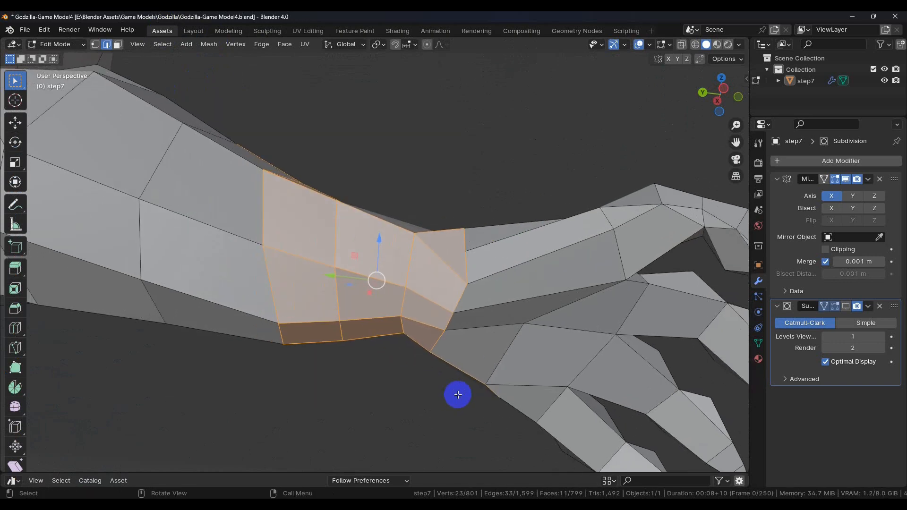
middle_click_drag(408, 340, 357, 349)
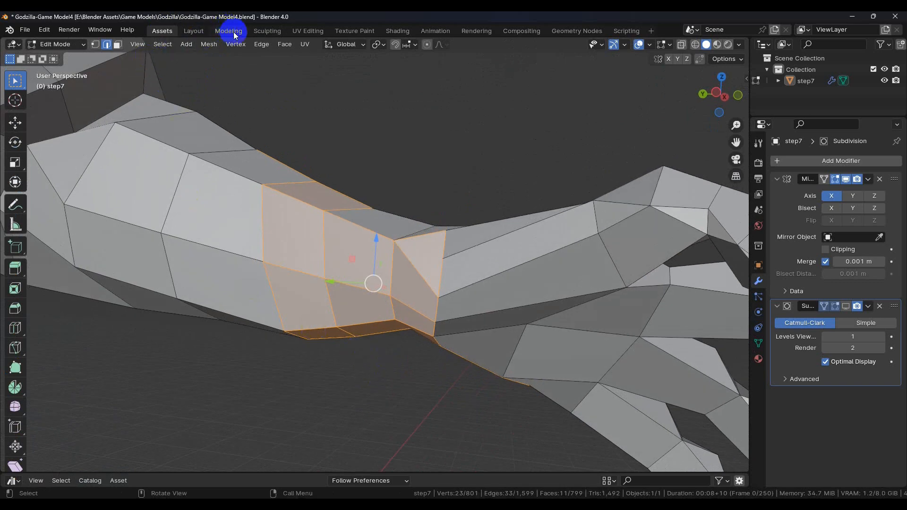
- Even out the edge flow of the forearm and wrist vertices in Sculpt Mode with the Grab brush at 34 px radius and 0.400 strength
left_click(260, 34)
mouse_move(329, 255)
middle_mouse_down()
mouse_move(385, 203)
mouse_move(346, 229)
mouse_move(365, 207)
middle_mouse_up()
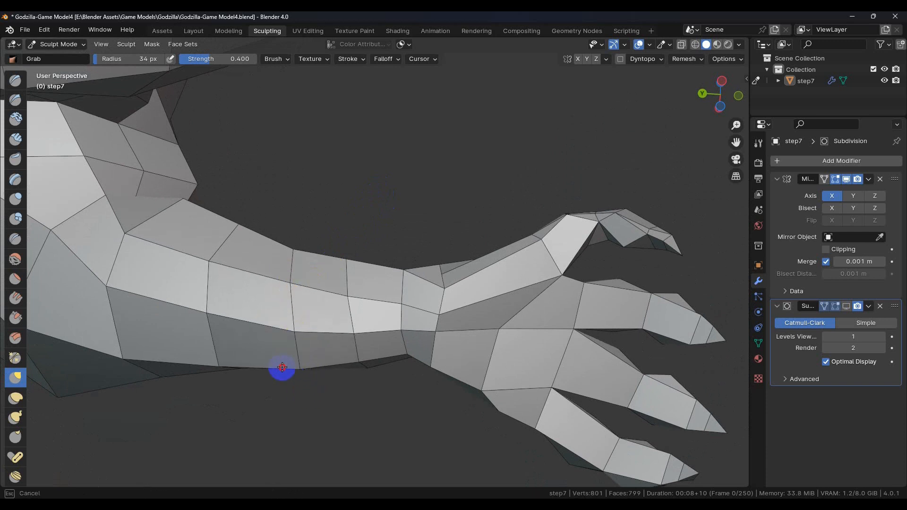
mouse_move(282, 334)
middle_mouse_down()
mouse_move(261, 265)
mouse_move(245, 306)
mouse_move(307, 315)
middle_mouse_up()
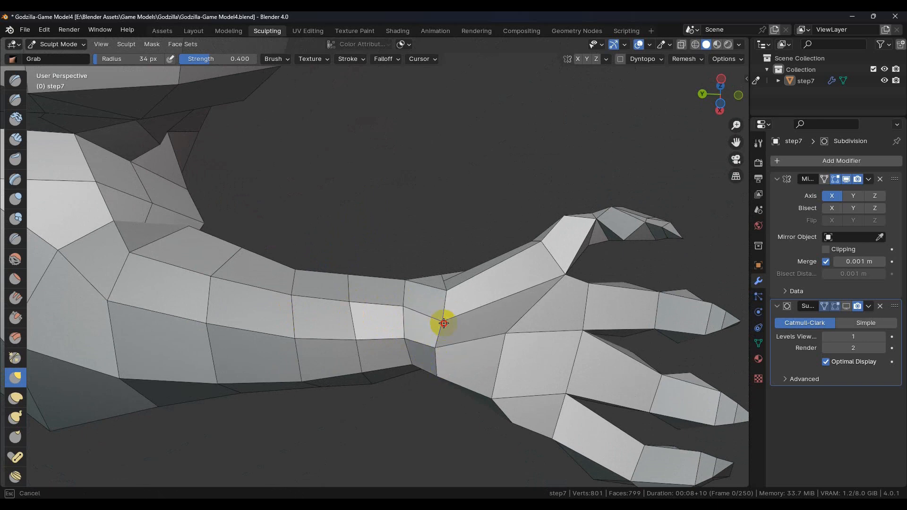
mouse_move(428, 318)
middle_mouse_down()
mouse_move(429, 334)
mouse_move(444, 234)
mouse_move(445, 272)
middle_mouse_up()
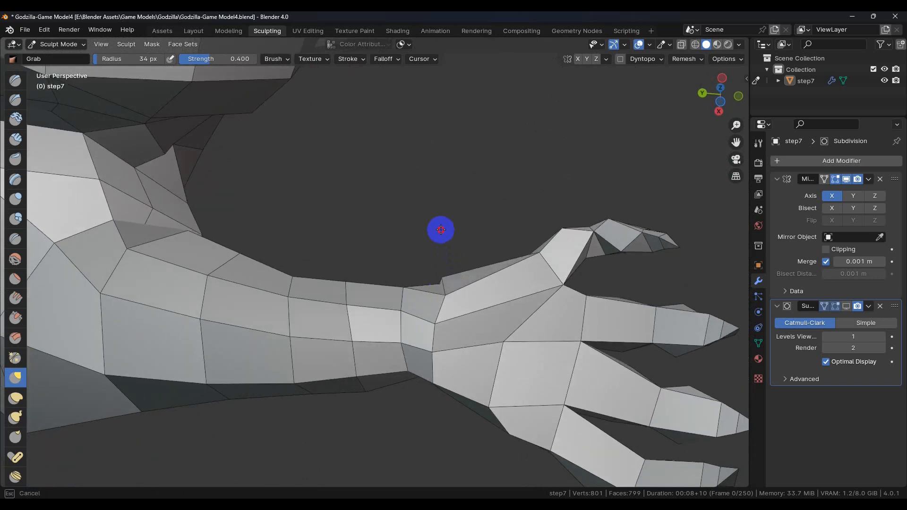
mouse_move(427, 297)
middle_mouse_down()
mouse_move(453, 285)
mouse_move(392, 398)
mouse_move(405, 415)
mouse_move(407, 371)
mouse_move(457, 276)
middle_mouse_up()
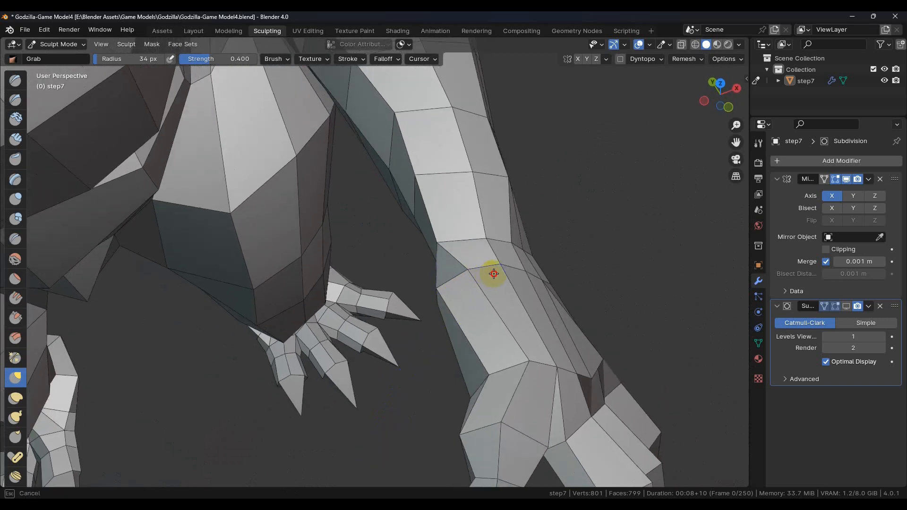
- Check the reshaped wrist and arm with the Subdivision modifier shown in the viewport, and hide the modifier again
left_click(846, 306)
mouse_move(509, 330)
middle_mouse_down()
mouse_move(479, 340)
mouse_move(438, 329)
mouse_move(565, 290)
mouse_move(597, 245)
mouse_move(613, 251)
mouse_move(554, 274)
mouse_move(580, 277)
mouse_move(614, 277)
mouse_move(571, 259)
mouse_move(600, 237)
mouse_move(537, 251)
mouse_move(530, 300)
mouse_move(584, 314)
mouse_move(431, 204)
middle_mouse_up()
mouse_move(488, 264)
middle_mouse_down()
mouse_move(553, 247)
mouse_move(540, 253)
mouse_move(548, 253)
middle_mouse_up()
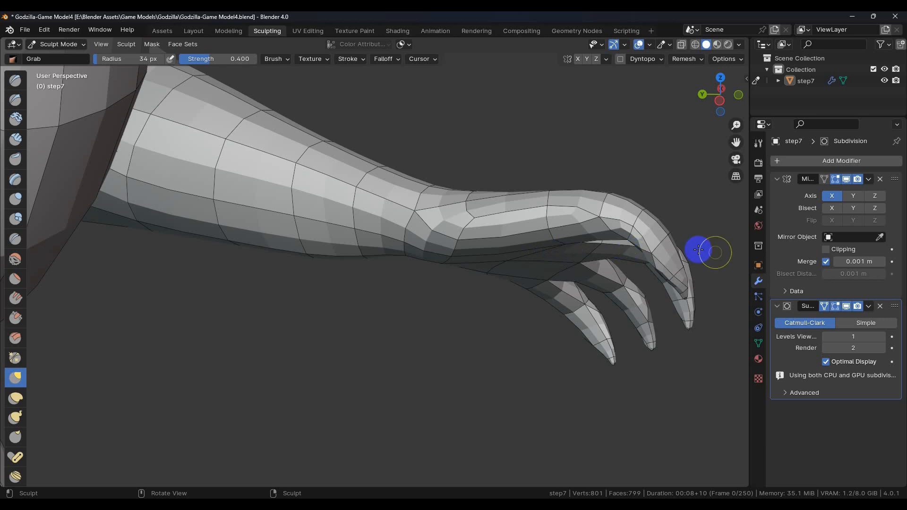
left_click(845, 306)
- In Edit Mode, knife a cut along the finger's inner side, from its underside vertex across the short knuckle edge to the finger's base vertex
mouse_move(667, 269)
middle_mouse_down()
mouse_move(526, 250)
mouse_move(536, 242)
mouse_move(478, 267)
mouse_move(474, 259)
middle_mouse_up()
scroll(474, 259, "up", 2)
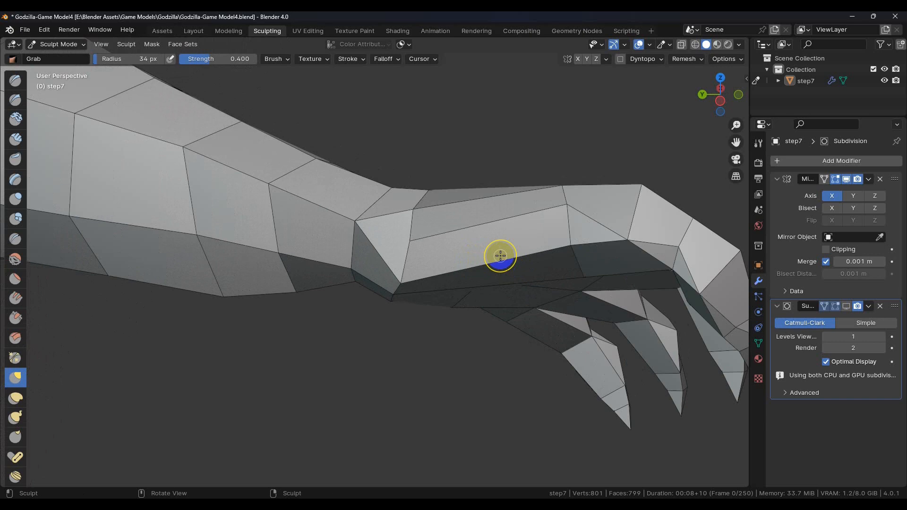
mouse_move(494, 243)
middle_mouse_down()
mouse_move(476, 271)
mouse_move(398, 274)
mouse_move(346, 288)
mouse_move(318, 282)
mouse_move(315, 259)
mouse_move(375, 270)
mouse_move(377, 289)
mouse_move(445, 255)
mouse_move(410, 260)
mouse_move(390, 249)
mouse_move(400, 231)
mouse_move(420, 265)
mouse_move(401, 307)
mouse_move(374, 304)
mouse_move(354, 263)
mouse_move(319, 247)
mouse_move(344, 227)
mouse_move(344, 239)
mouse_move(387, 242)
mouse_move(404, 228)
mouse_move(377, 222)
mouse_move(355, 200)
mouse_move(384, 239)
mouse_move(273, 186)
mouse_move(390, 251)
mouse_move(379, 225)
middle_mouse_up()
scroll(312, 215, "up", 3)
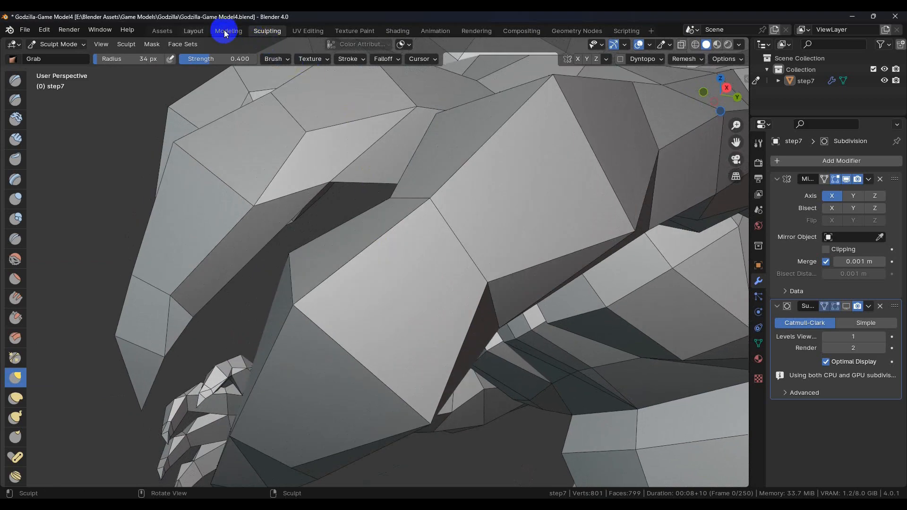
left_click(168, 32)
middle_click_drag(283, 151, 391, 252)
middle_click_drag(381, 222, 339, 323)
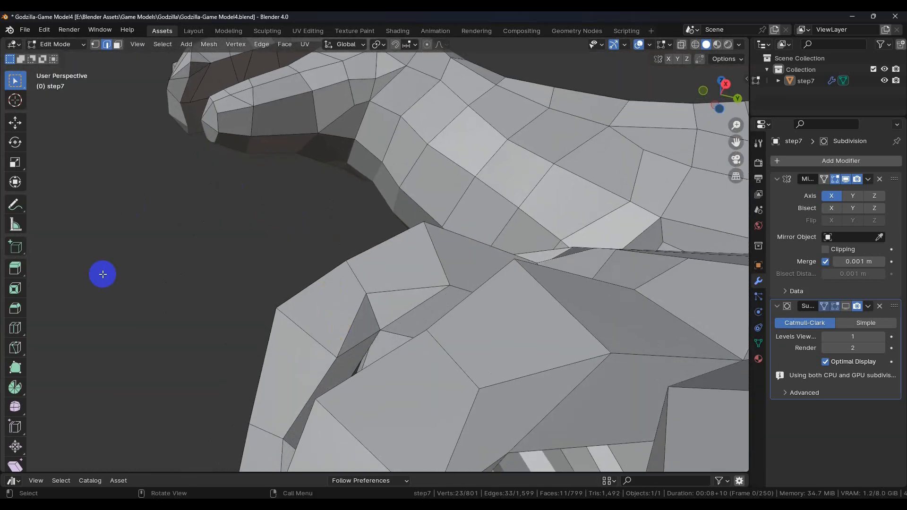
left_click(15, 348)
left_click(336, 357)
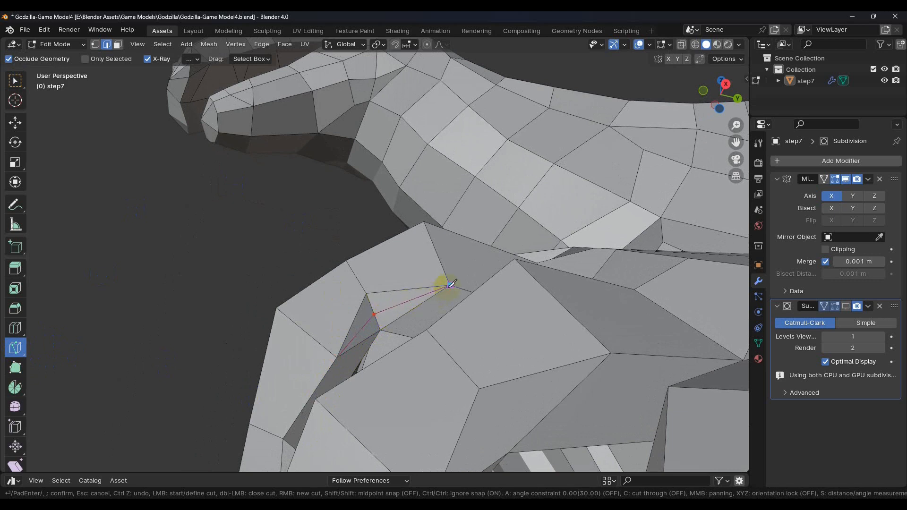
key("Return")
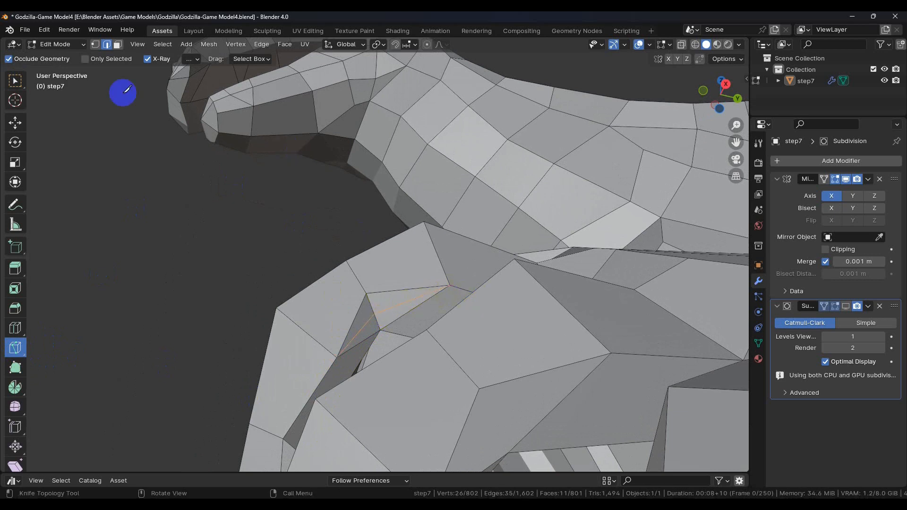
- Merge the knuckle vertex with the middle vertex of the new cut on the finger's inner side
left_click(13, 80)
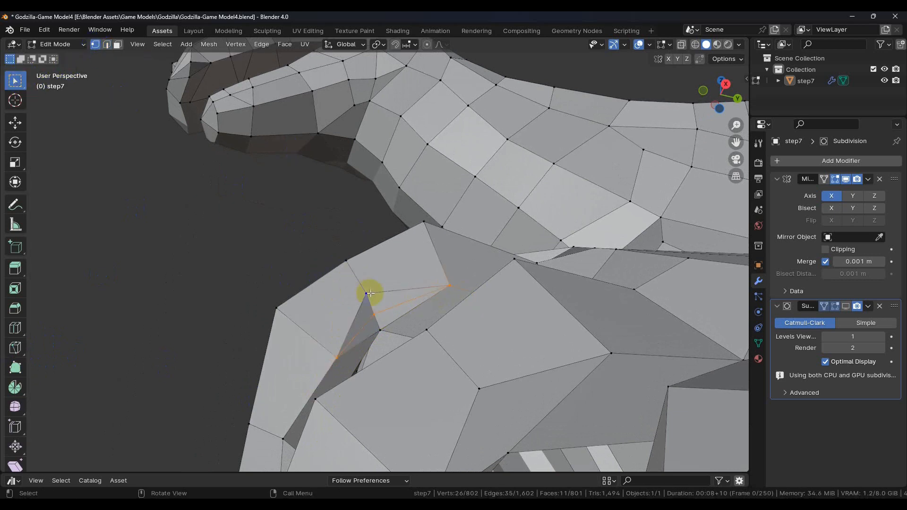
right_click(383, 319)
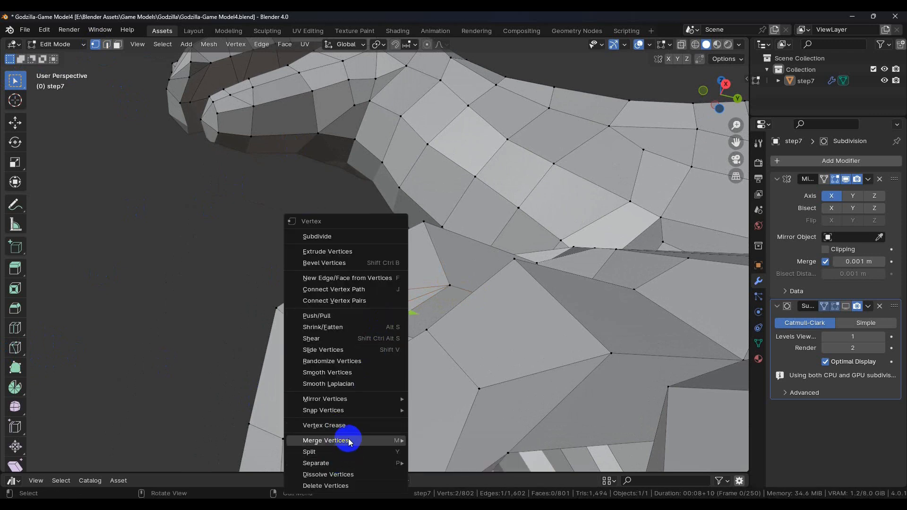
mouse_move(348, 440)
left_click(445, 373)
middle_click_drag(439, 371, 343, 222)
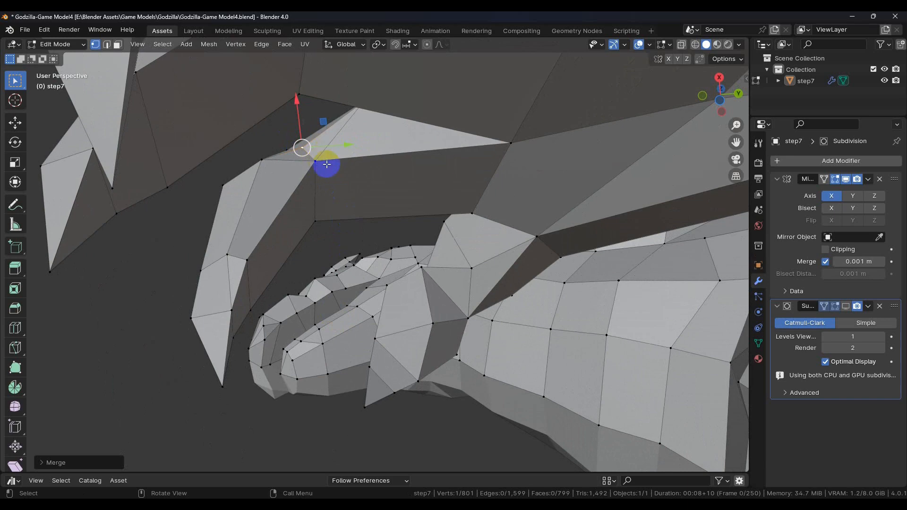
- Knife a cut around the finger from its inner knuckle vertex, across the side edge and underside, to the outer side
mouse_move(296, 209)
middle_mouse_down()
mouse_move(290, 235)
mouse_move(267, 243)
mouse_move(287, 221)
middle_mouse_up()
left_click(15, 348)
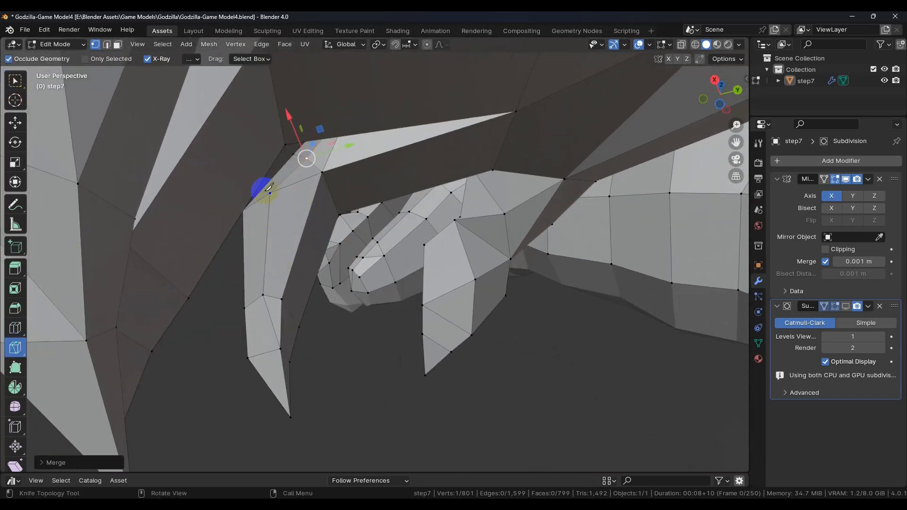
left_click(270, 193)
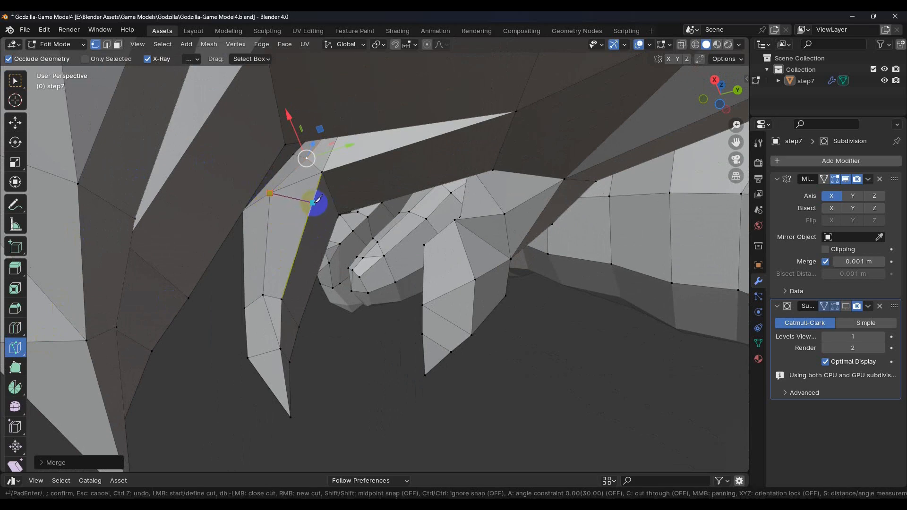
middle_click_drag(313, 203, 261, 254)
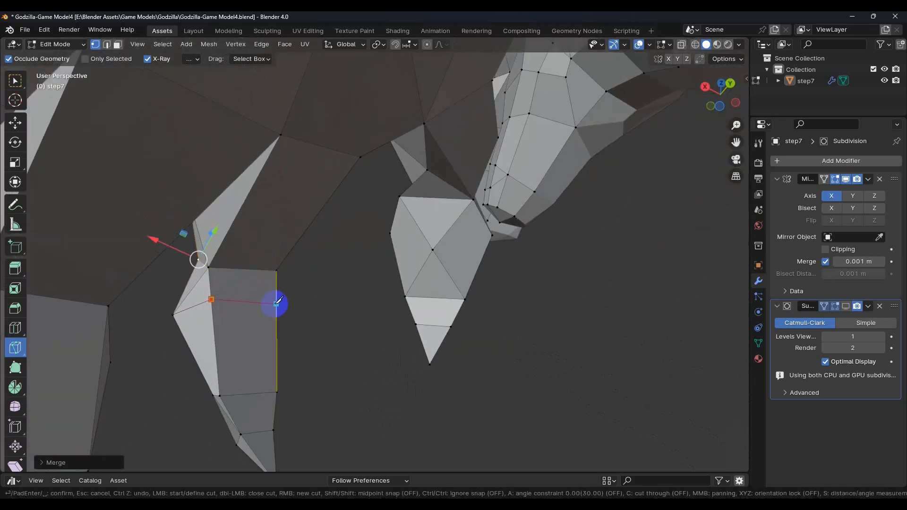
middle_click_drag(279, 299, 281, 350)
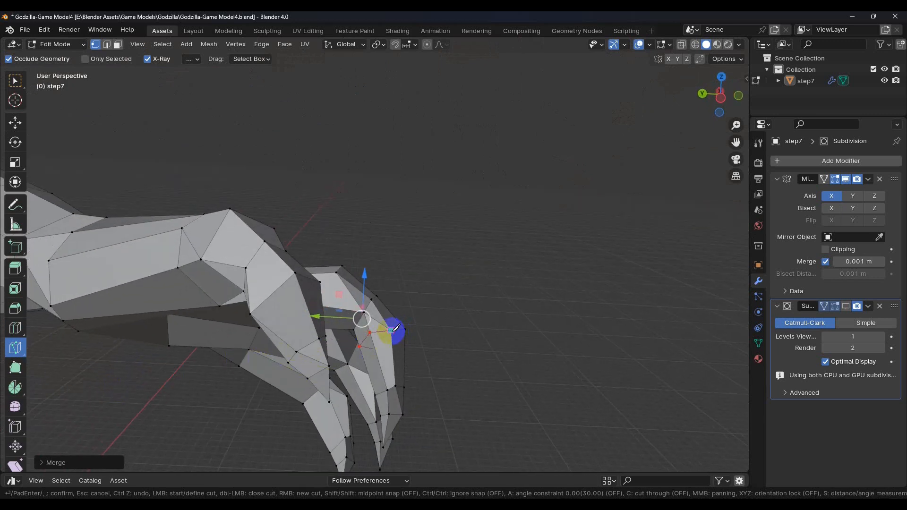
key("Return")
- Dissolve the extra diagonal edge between the knuckle and the new cut on the finger's inner side
middle_click_drag(405, 337, 158, 284)
scroll(416, 302, "up", 5)
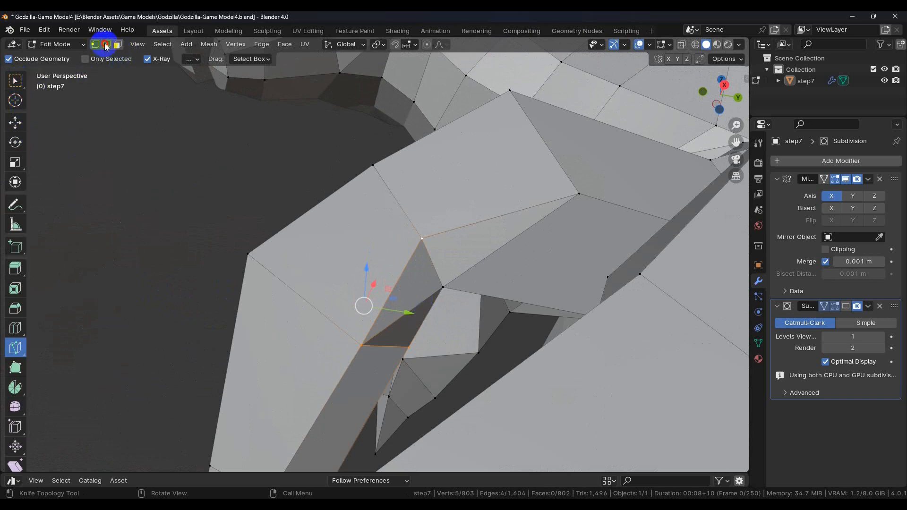
left_click(418, 306)
middle_click_drag(421, 324, 393, 302)
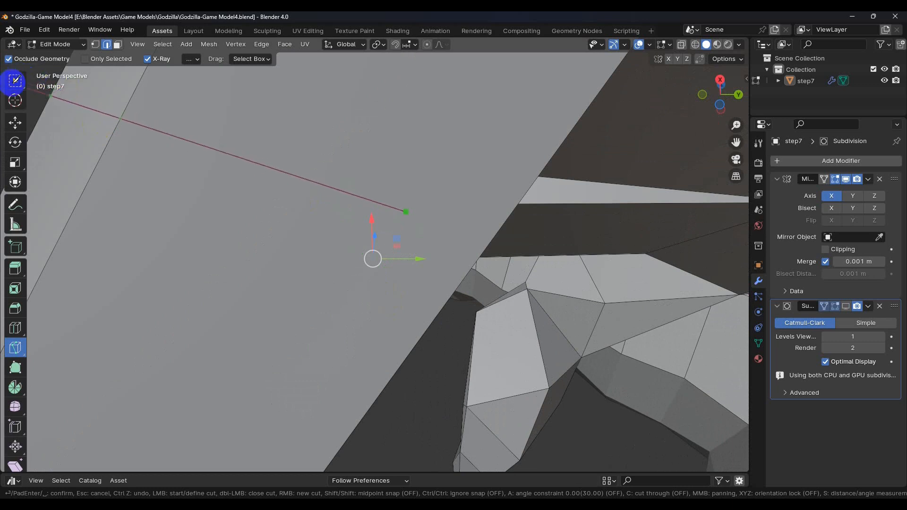
key("Escape")
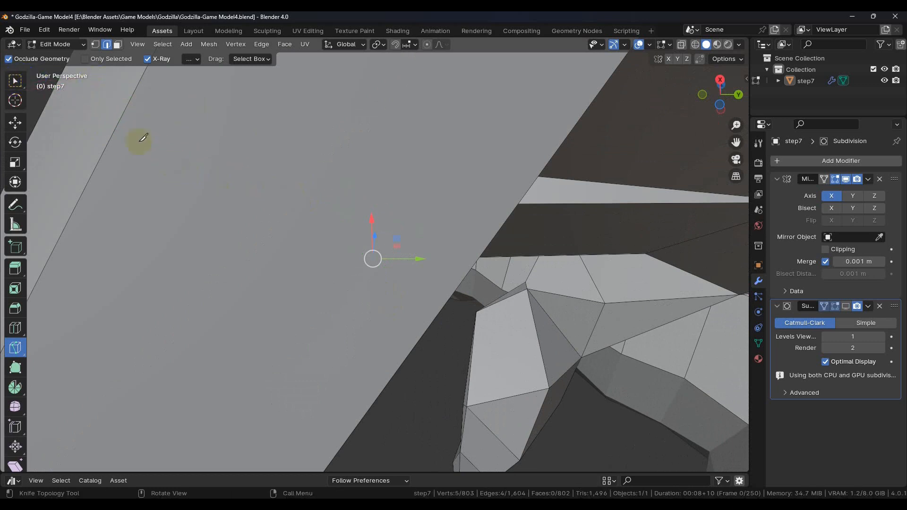
left_click(15, 80)
middle_click_drag(202, 158, 352, 262)
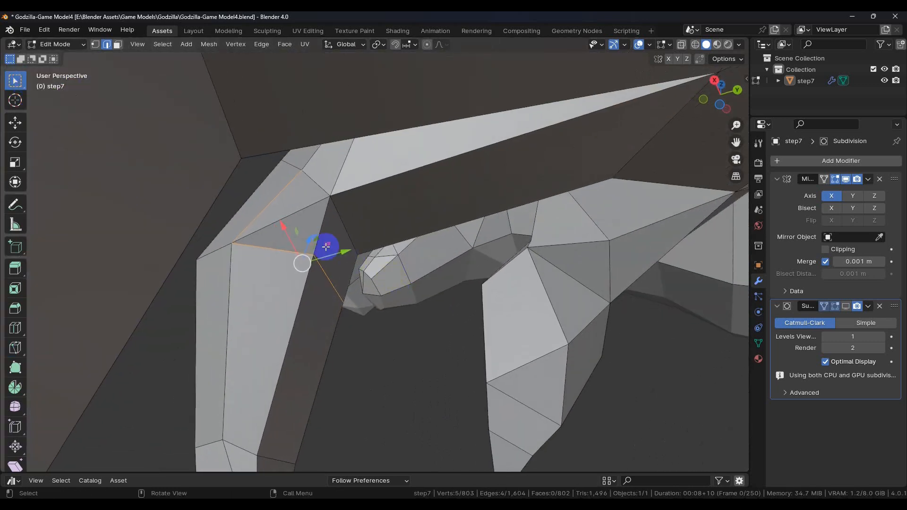
right_click(299, 218)
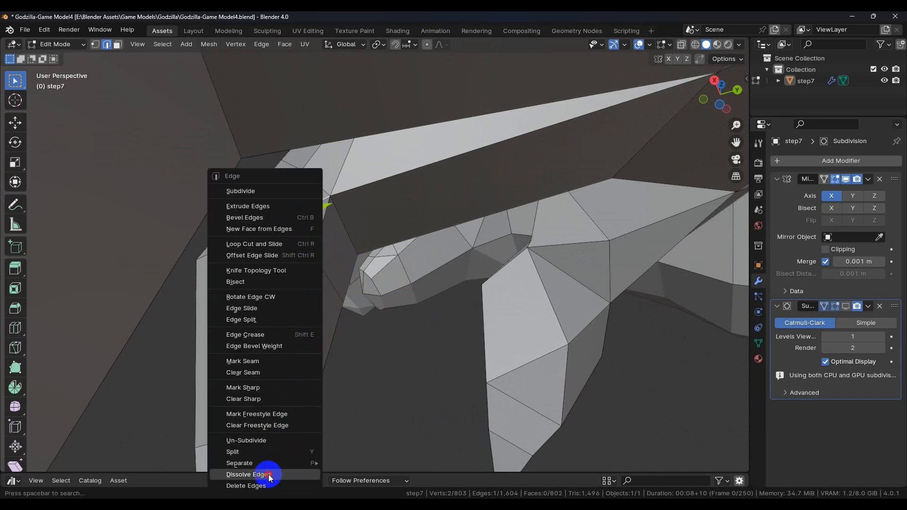
left_click(286, 475)
- Knife a second cut around the finger behind the knuckle, from the upper knuckle vertex across both sides and the underside
middle_click_drag(313, 366, 348, 304)
scroll(384, 148, "up", 2)
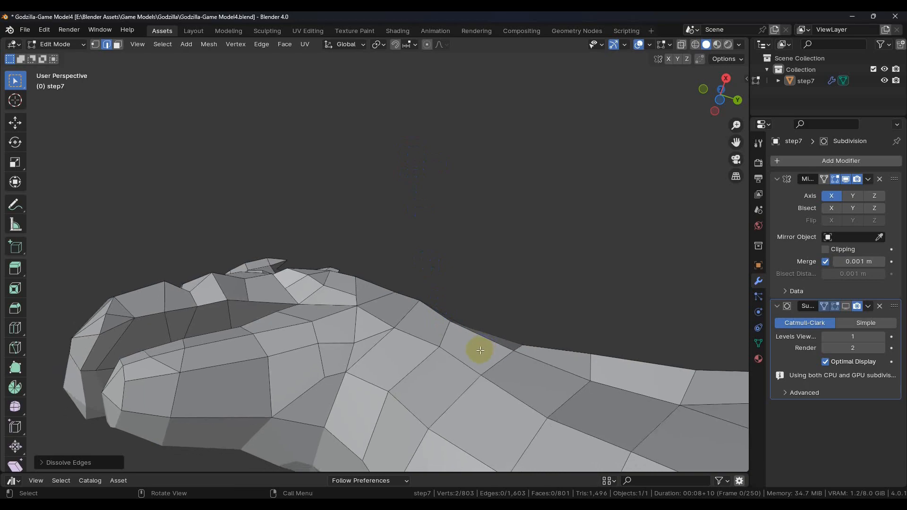
scroll(479, 348, "down", 8)
scroll(478, 346, "up", 5)
middle_click_drag(432, 282, 559, 391)
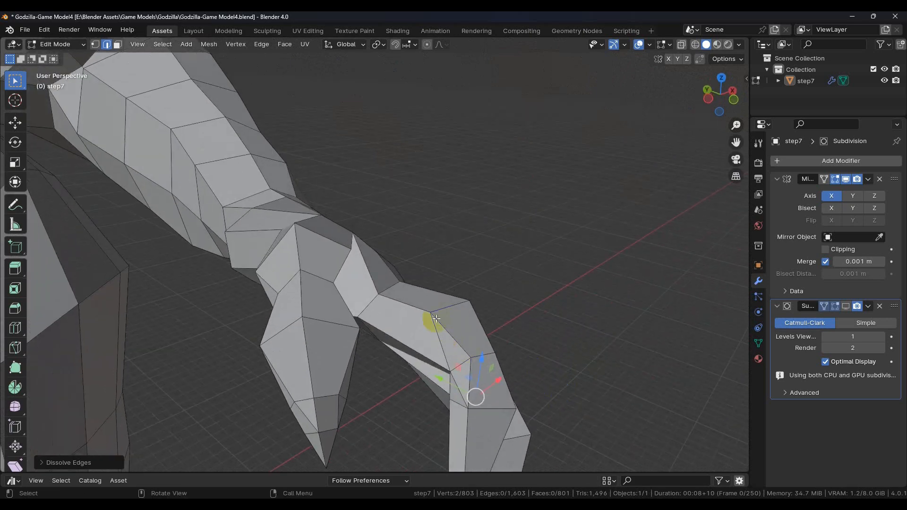
left_click(15, 350)
left_click(430, 312)
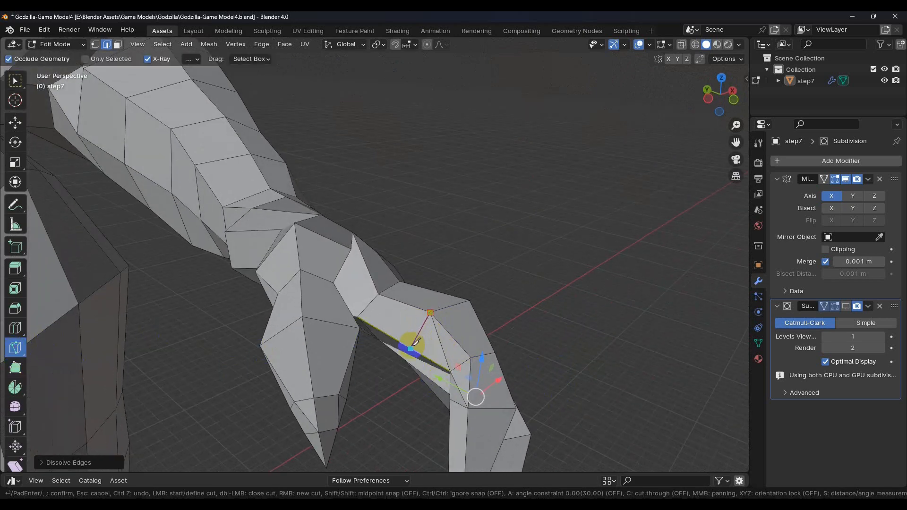
middle_click_drag(415, 343, 430, 290)
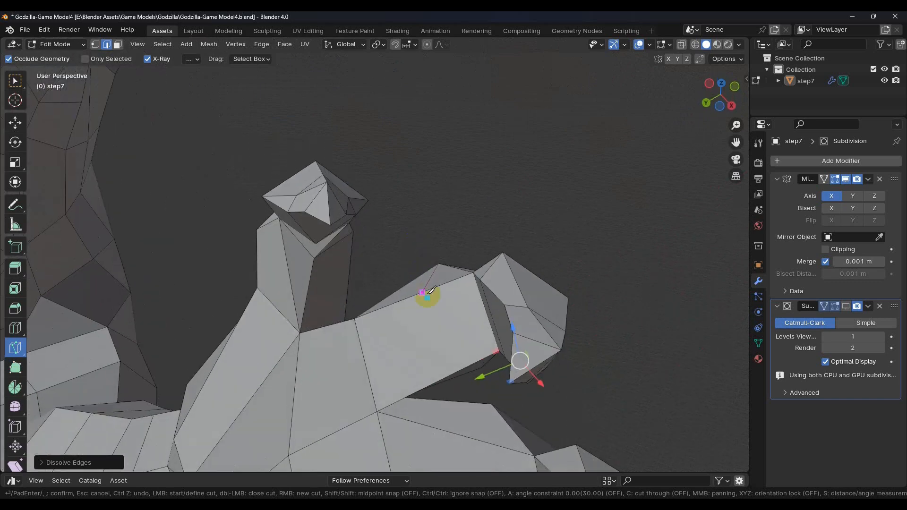
middle_click_drag(444, 370, 450, 309)
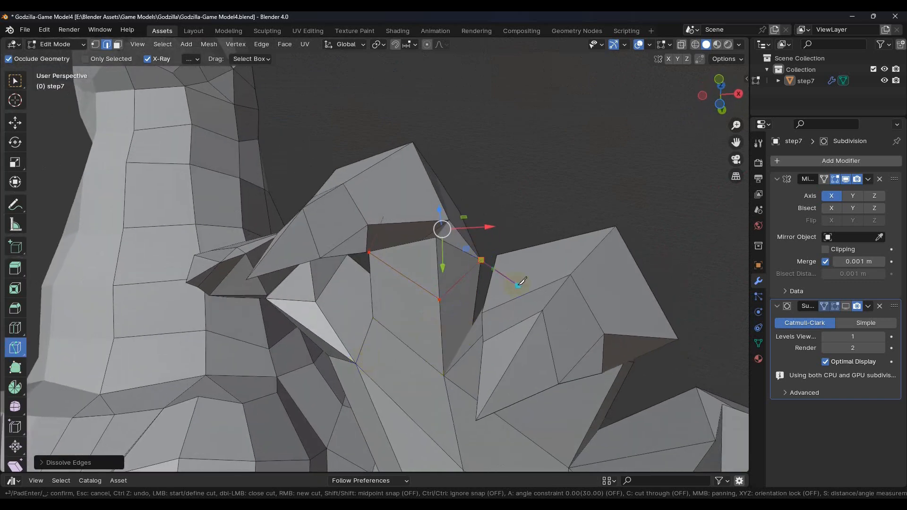
key("Return")
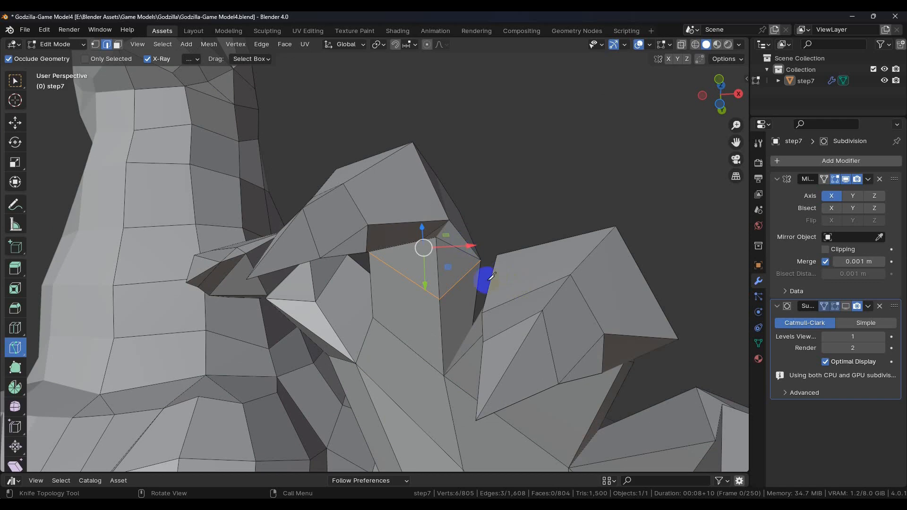
- Dissolve the leftover diagonal edge beside the second cut on the finger
middle_click_drag(491, 277, 410, 315)
left_click(14, 82)
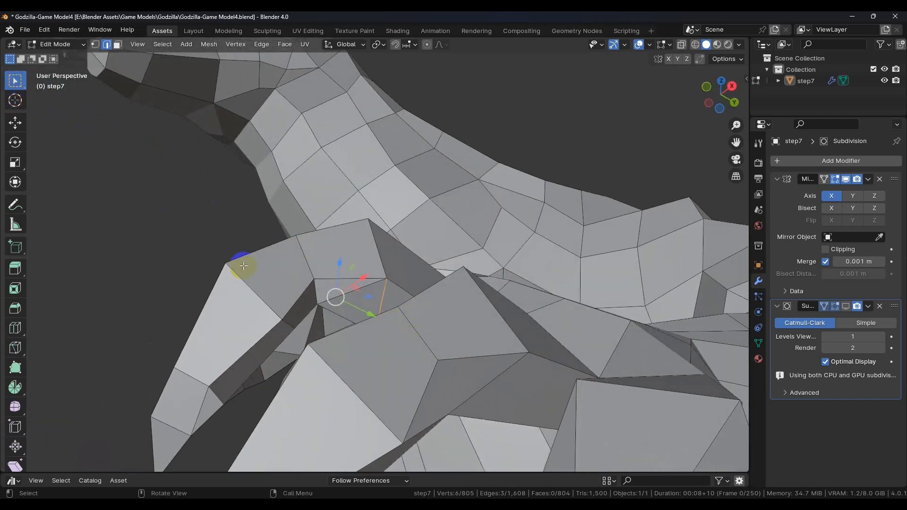
right_click(366, 286)
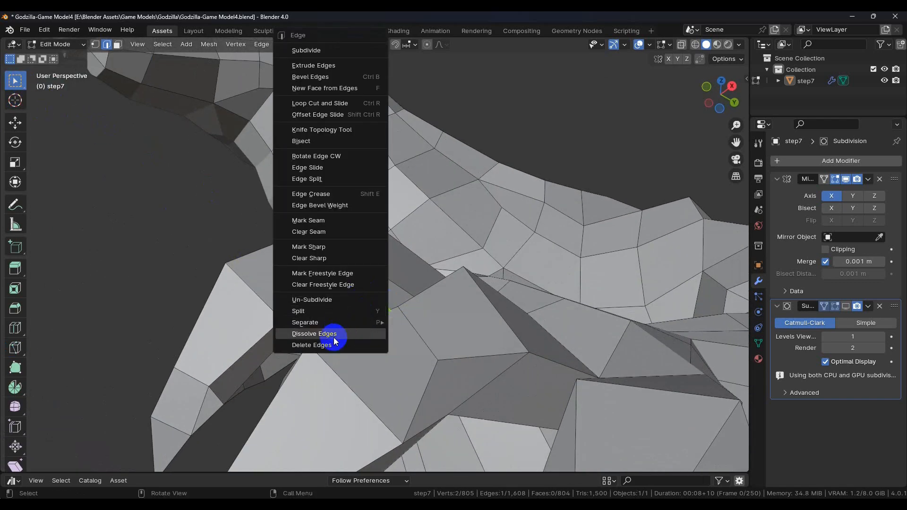
left_click(336, 338)
- Even out the finger's vertices around the new cuts in Sculpt Mode with the Grab brush at 34 px radius and 0.400 strength
middle_click_drag(333, 336, 290, 290)
left_click(266, 31)
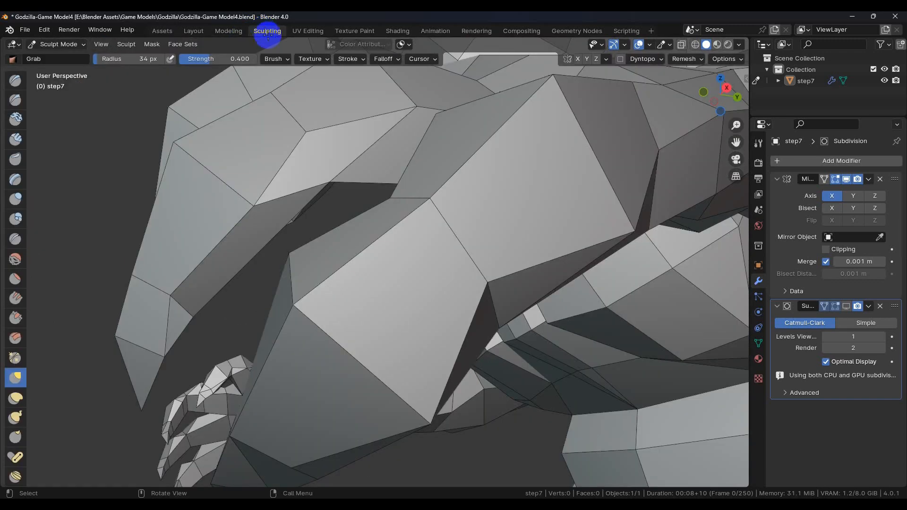
mouse_move(323, 214)
middle_mouse_down()
mouse_move(273, 172)
mouse_move(334, 233)
mouse_move(282, 223)
mouse_move(266, 243)
middle_mouse_up()
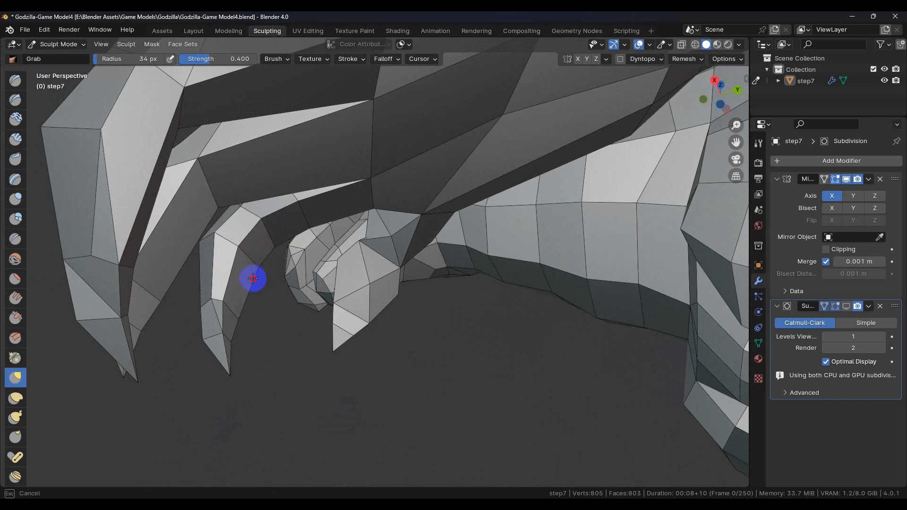
mouse_move(258, 241)
middle_mouse_down()
mouse_move(327, 267)
mouse_move(356, 252)
mouse_move(383, 308)
mouse_move(498, 319)
middle_mouse_up()
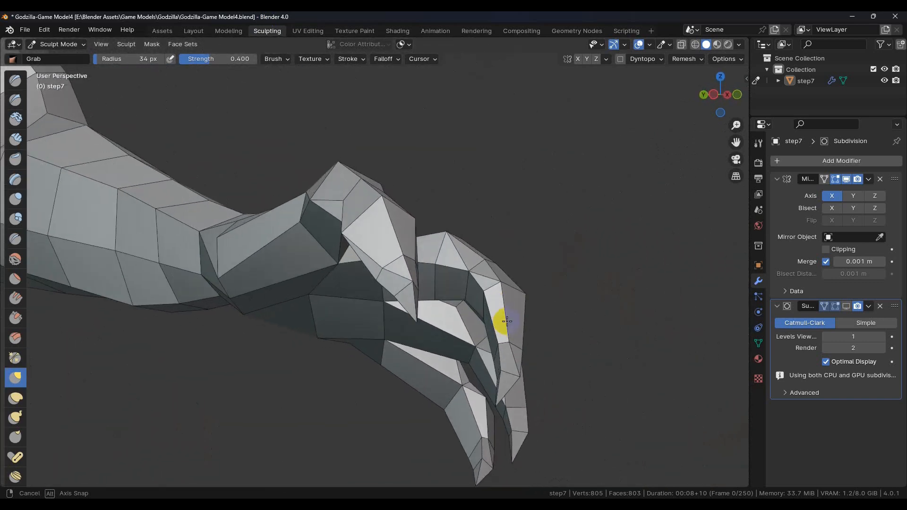
- Back in Edit Mode, dissolve the two connected edges running down the side of the finger's knuckle
left_click(162, 31)
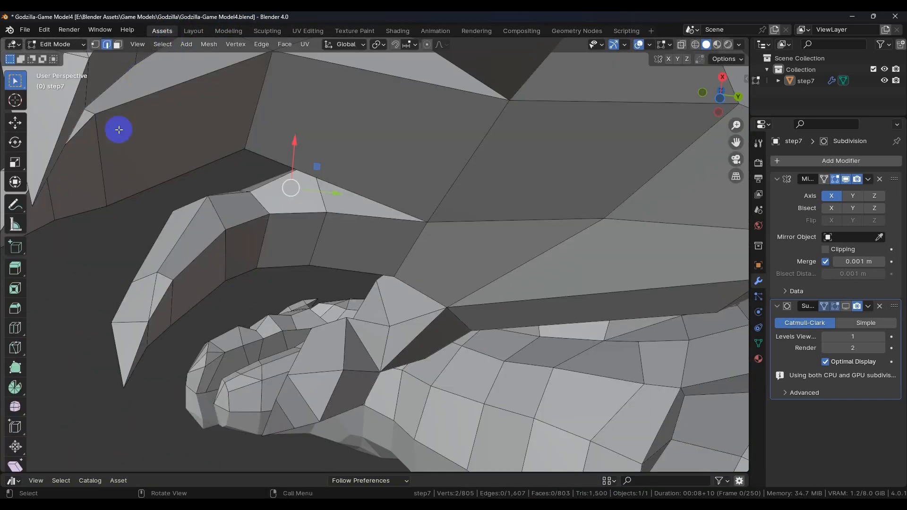
middle_click_drag(372, 315, 453, 292)
scroll(510, 394, "up", 2)
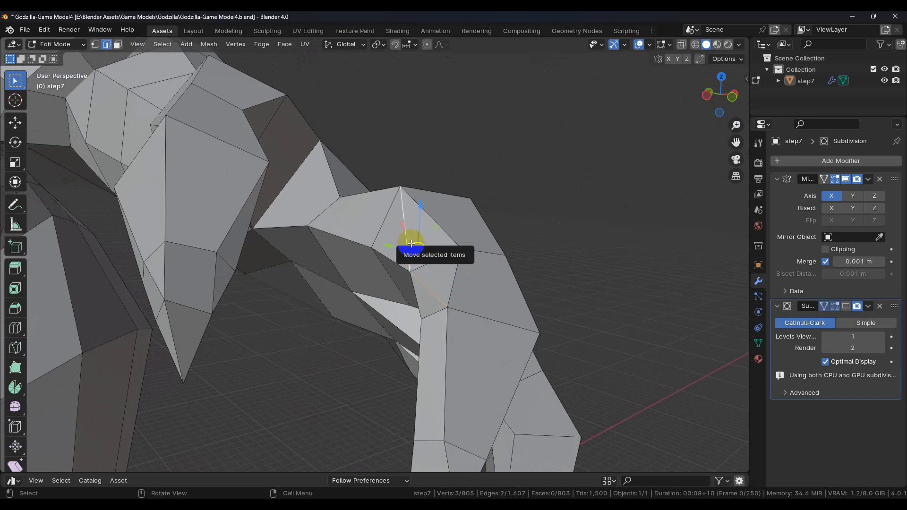
key("ctrl+e")
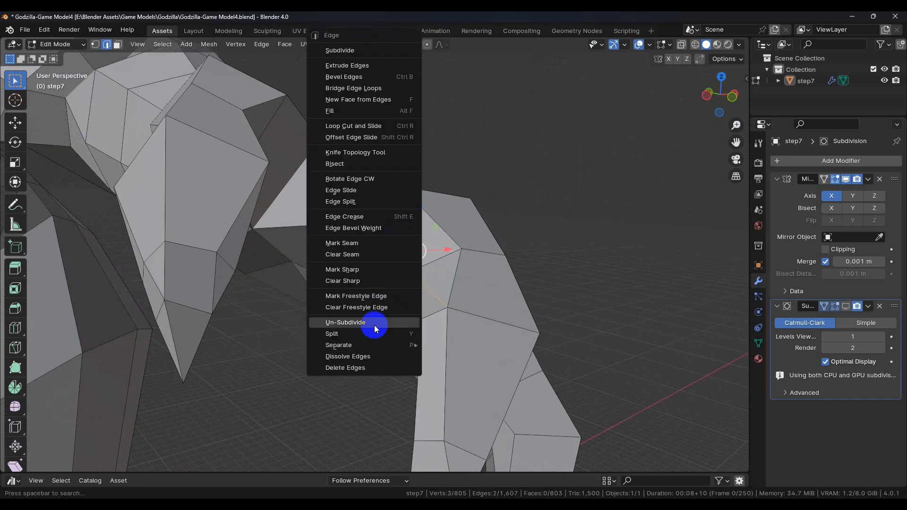
left_click(371, 357)
- Knife an edge from the finger's middle vertex to the midpoint of the edge above the claw tip, and dissolve the old diagonal beside it
middle_click_drag(425, 313, 468, 200)
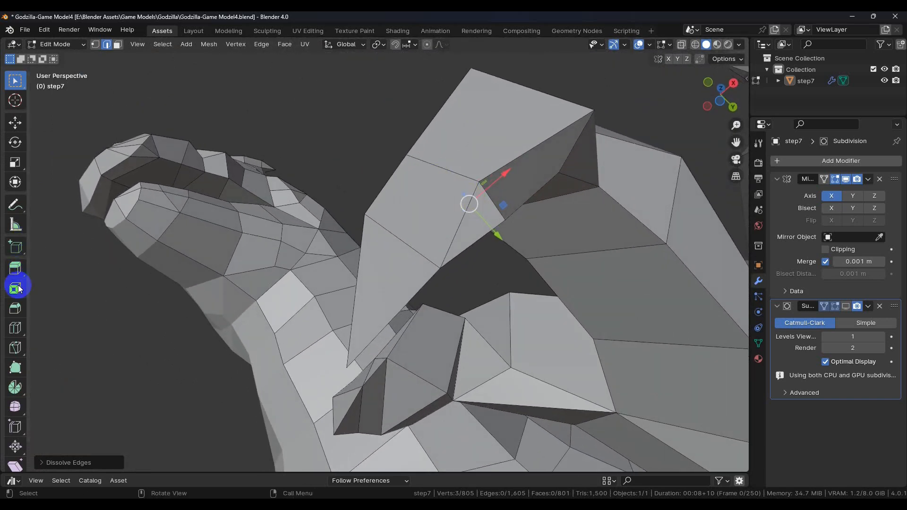
left_click(16, 348)
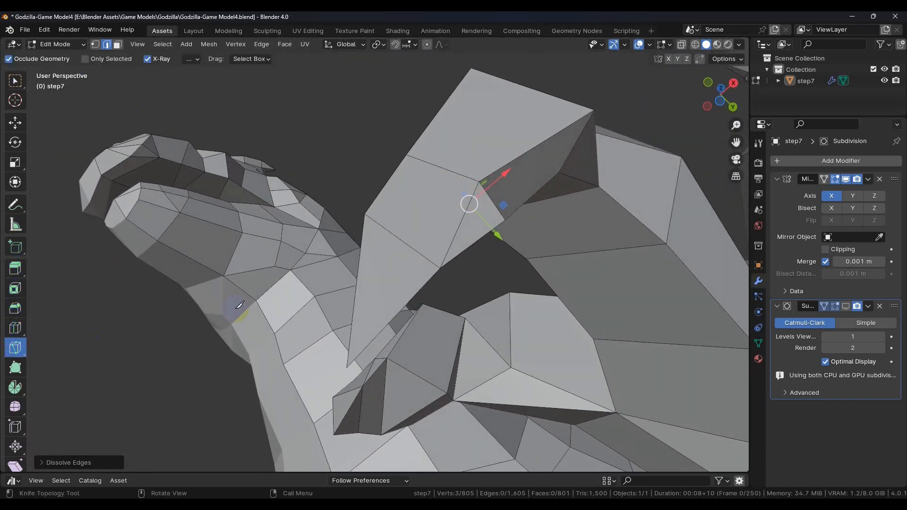
left_click(478, 181)
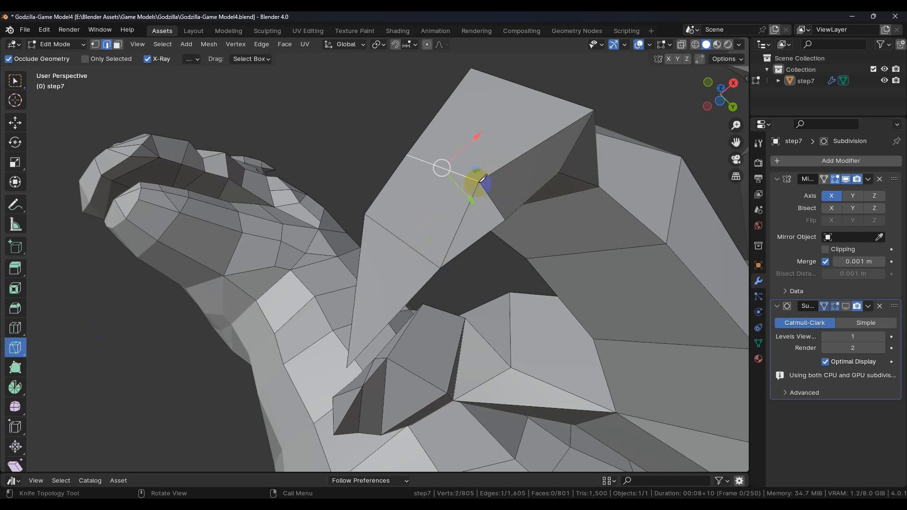
left_click(480, 181)
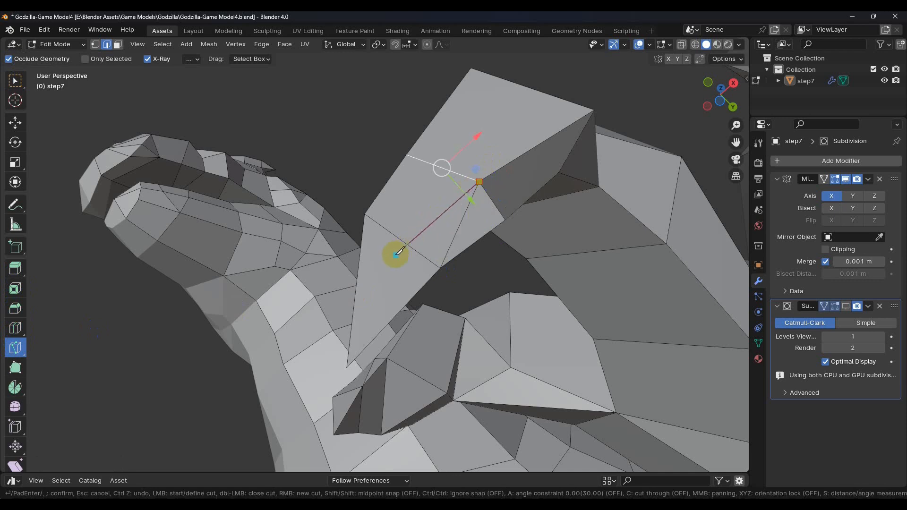
key("Return")
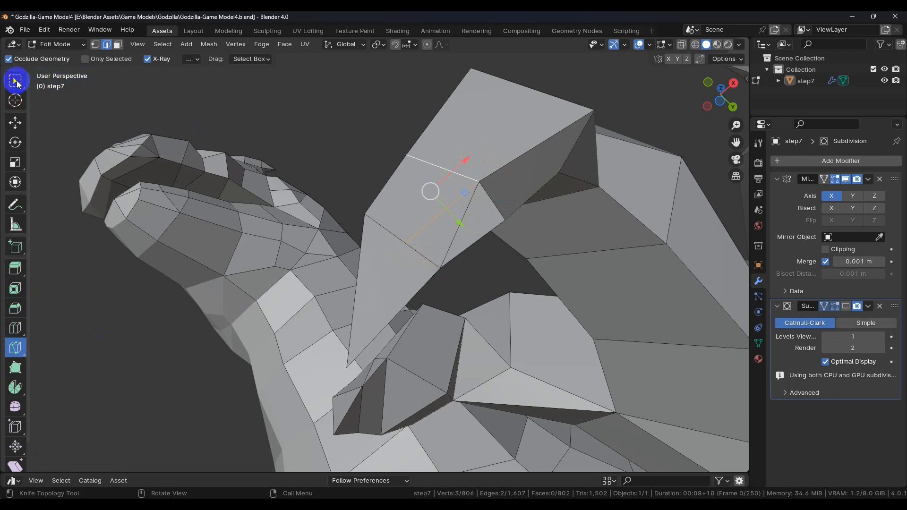
key("w")
key("ctrl+e")
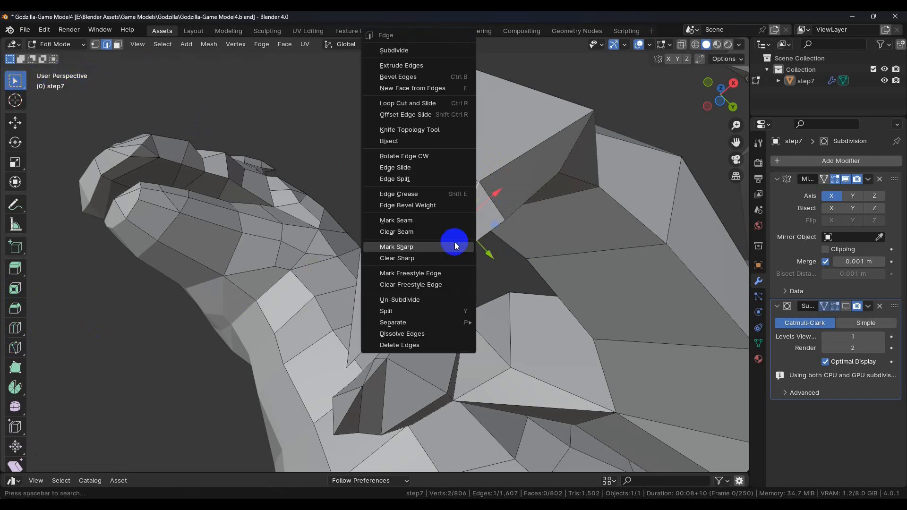
left_click(430, 330)
- On the neighbouring finger, knife an edge from the middle vertex to the edge above the claw tip and dissolve the adjacent diagonal
middle_click_drag(435, 300, 531, 316)
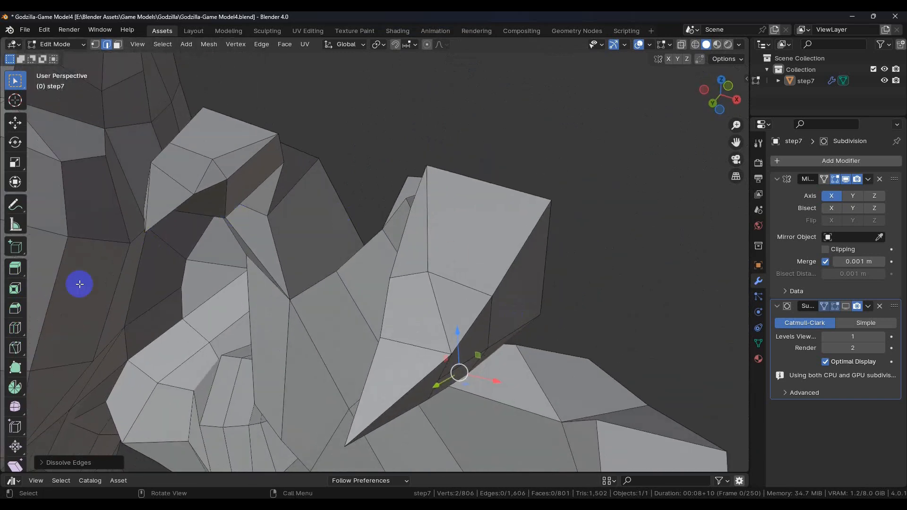
left_click(15, 345)
left_click(428, 273)
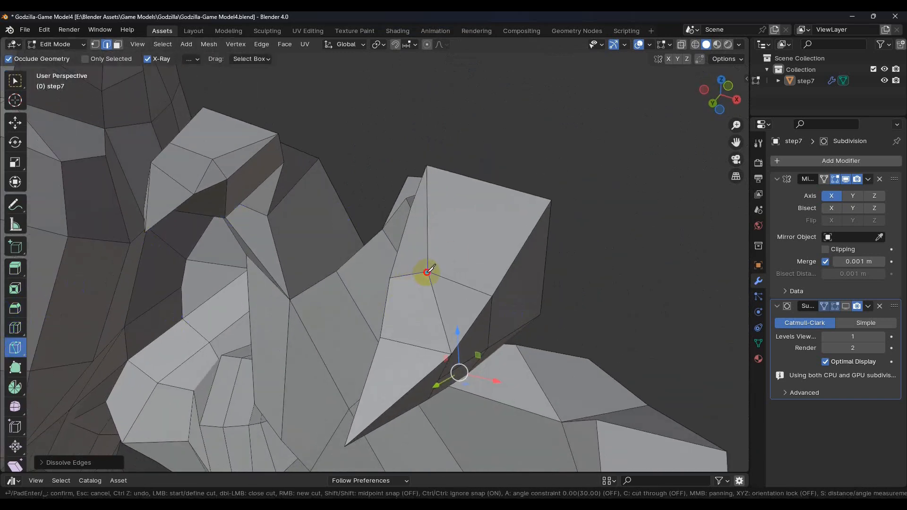
left_click(415, 341)
key("Return")
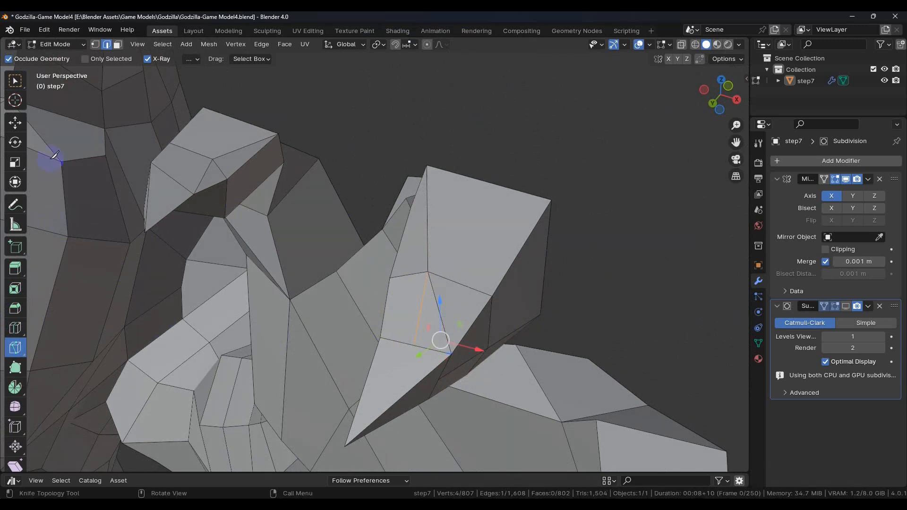
left_click(15, 82)
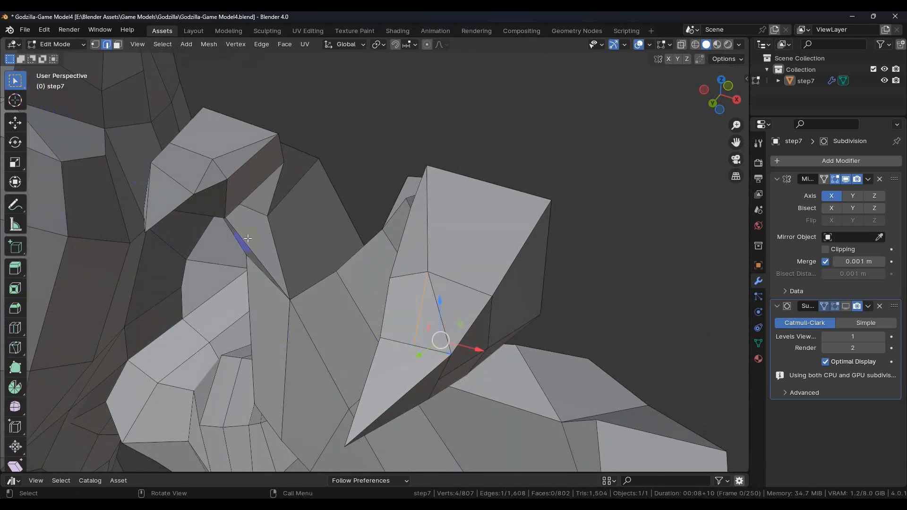
right_click(434, 291)
left_click(435, 330)
- In Sculpt Mode, even out the finger's vertices around the newly cut edges with the Grab brush at 34 px radius and 0.400 strength
middle_click_drag(425, 333, 501, 294)
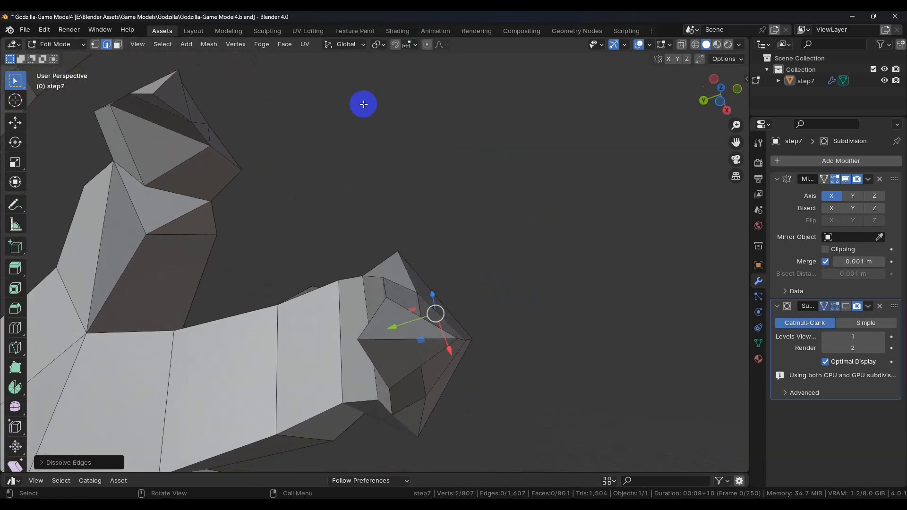
left_click(267, 31)
mouse_move(439, 263)
middle_mouse_down()
mouse_move(402, 285)
mouse_move(383, 270)
mouse_move(366, 237)
mouse_move(368, 206)
mouse_move(437, 265)
mouse_move(433, 297)
middle_mouse_up()
scroll(433, 322, "up", 2)
middle_click_drag(469, 330, 435, 270, "shift")
scroll(435, 270, "up", 1)
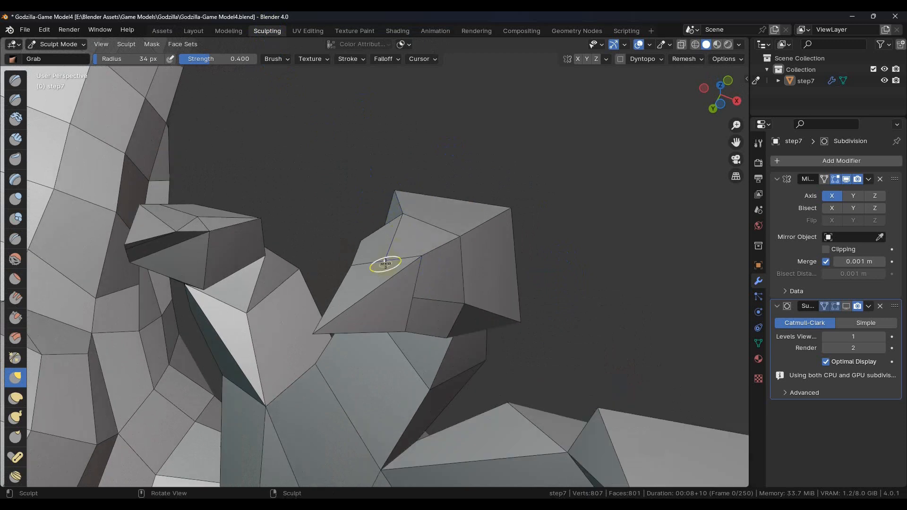
mouse_move(388, 236)
left_mouse_down()
mouse_move(381, 174)
mouse_move(339, 130)
mouse_move(346, 140)
left_mouse_up()
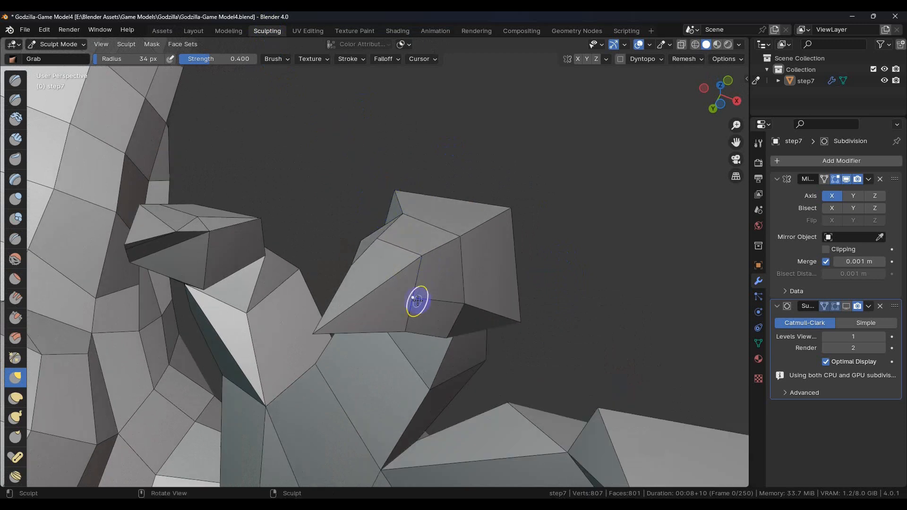
mouse_move(413, 306)
middle_mouse_down()
mouse_move(435, 300)
mouse_move(450, 307)
middle_mouse_up()
mouse_move(484, 306)
left_mouse_down()
mouse_move(547, 361)
mouse_move(498, 319)
mouse_move(506, 322)
left_mouse_up()
mouse_move(504, 295)
middle_mouse_down()
mouse_move(483, 365)
mouse_move(374, 348)
mouse_move(396, 334)
mouse_move(530, 360)
middle_mouse_up()
scroll(472, 367, "down", 3)
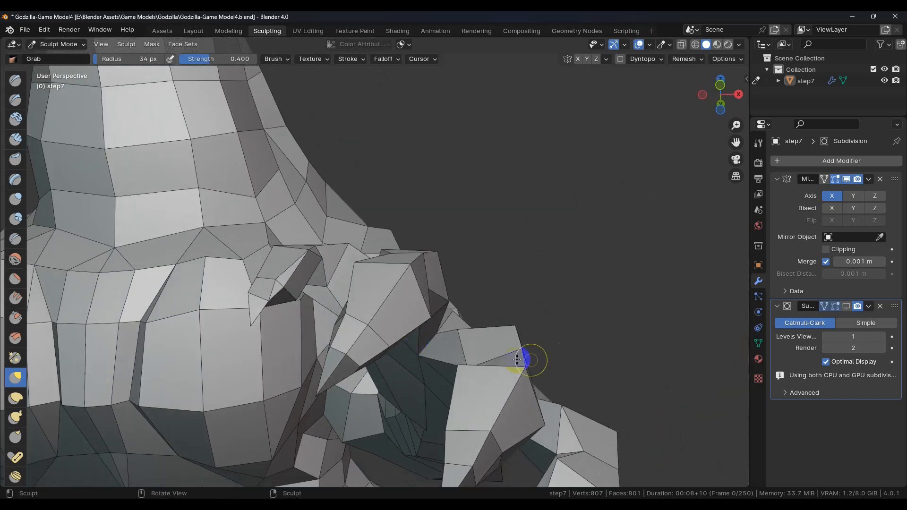
- Turn on the Subdivision modifier's viewport display and inspect the smoothed hand, fingers and claws from several sides
left_click(846, 306)
scroll(461, 305, "down", 3)
mouse_move(461, 306)
middle_mouse_down()
mouse_move(521, 305)
mouse_move(547, 328)
mouse_move(613, 269)
mouse_move(550, 338)
mouse_move(542, 364)
mouse_move(552, 383)
middle_mouse_up()
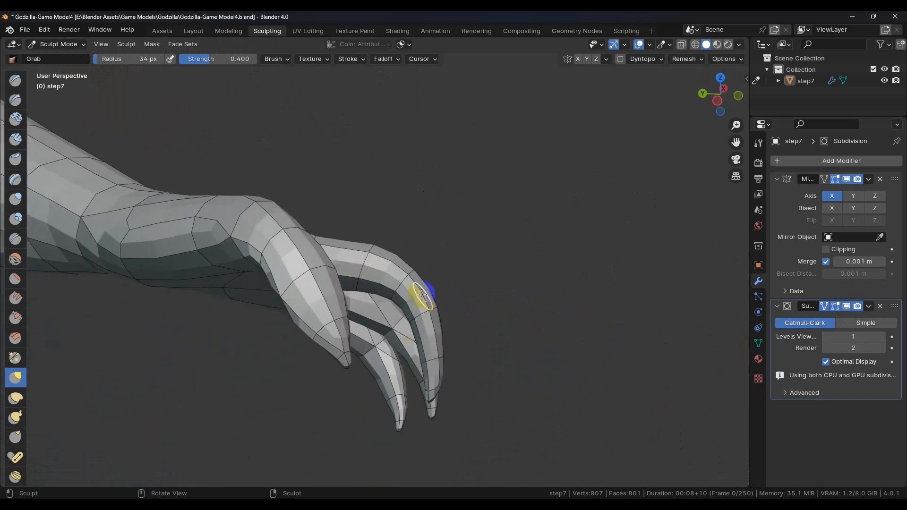
mouse_move(431, 332)
middle_mouse_down()
mouse_move(438, 263)
mouse_move(419, 277)
mouse_move(445, 228)
mouse_move(414, 328)
mouse_move(415, 320)
middle_mouse_up()
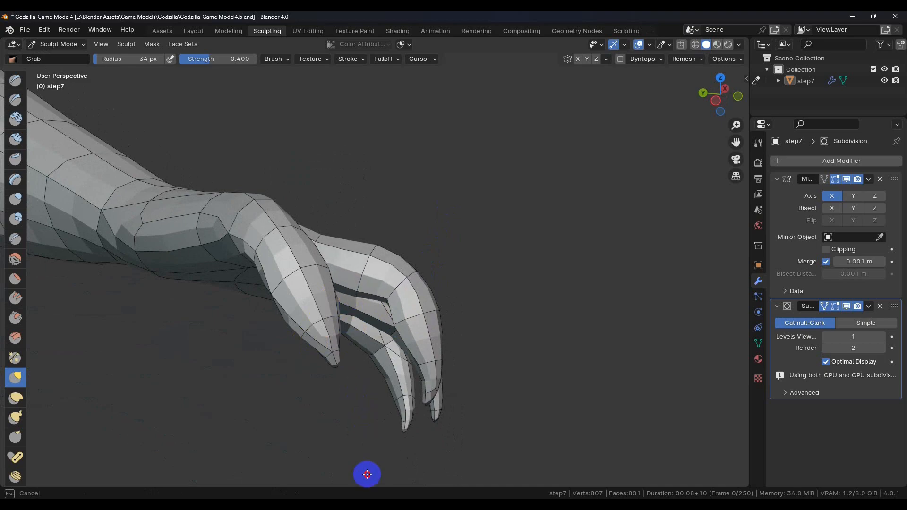
mouse_move(410, 429)
middle_mouse_down()
mouse_move(415, 304)
mouse_move(241, 329)
mouse_move(208, 290)
mouse_move(160, 300)
mouse_move(225, 273)
middle_mouse_up()
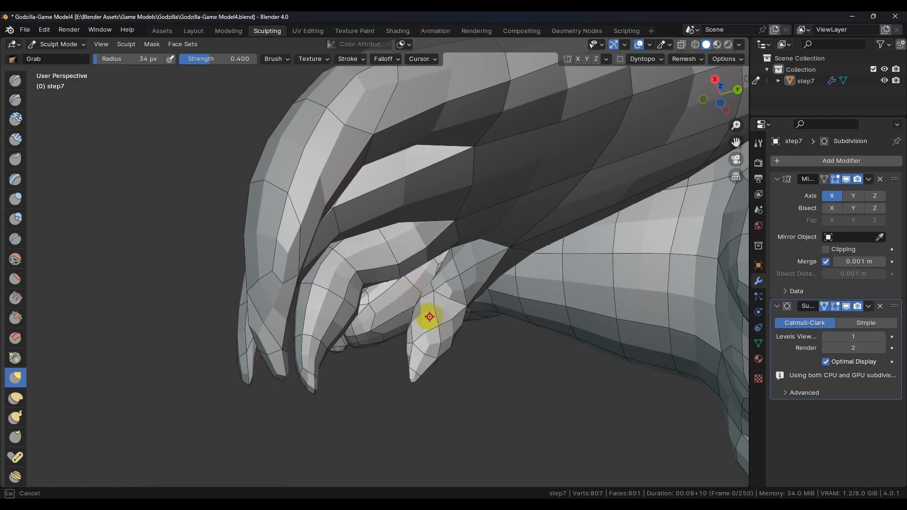
mouse_move(391, 293)
middle_mouse_down()
mouse_move(405, 328)
mouse_move(439, 349)
mouse_move(405, 356)
mouse_move(503, 342)
mouse_move(617, 377)
mouse_move(644, 419)
mouse_move(518, 419)
mouse_move(439, 378)
mouse_move(324, 272)
middle_mouse_up()
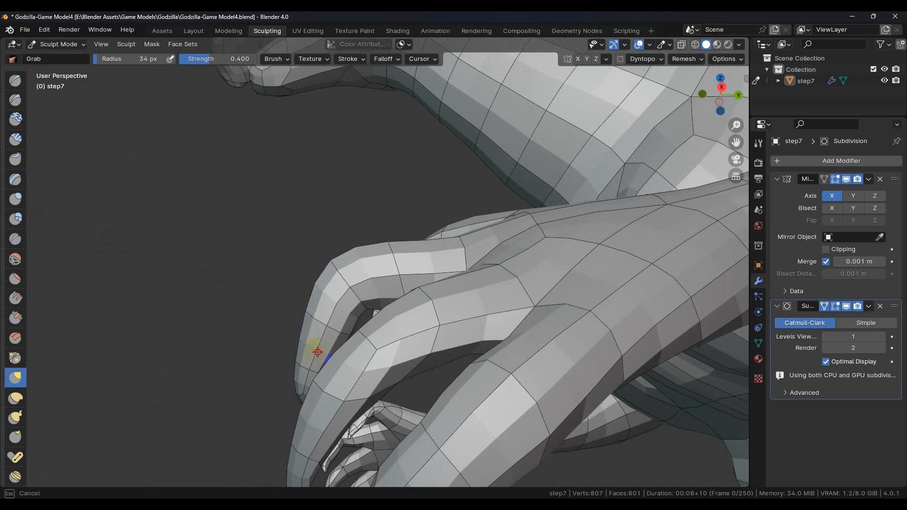
mouse_move(334, 356)
middle_mouse_down()
mouse_move(370, 310)
mouse_move(530, 324)
mouse_move(568, 350)
mouse_move(513, 367)
mouse_move(435, 340)
mouse_move(388, 338)
mouse_move(393, 370)
mouse_move(504, 357)
mouse_move(494, 378)
mouse_move(514, 344)
middle_mouse_up()
- Adjust the vertices on the back of the hand and around the finger bases with the Grab brush on the smoothed mesh
left_click_drag(371, 214, 382, 205)
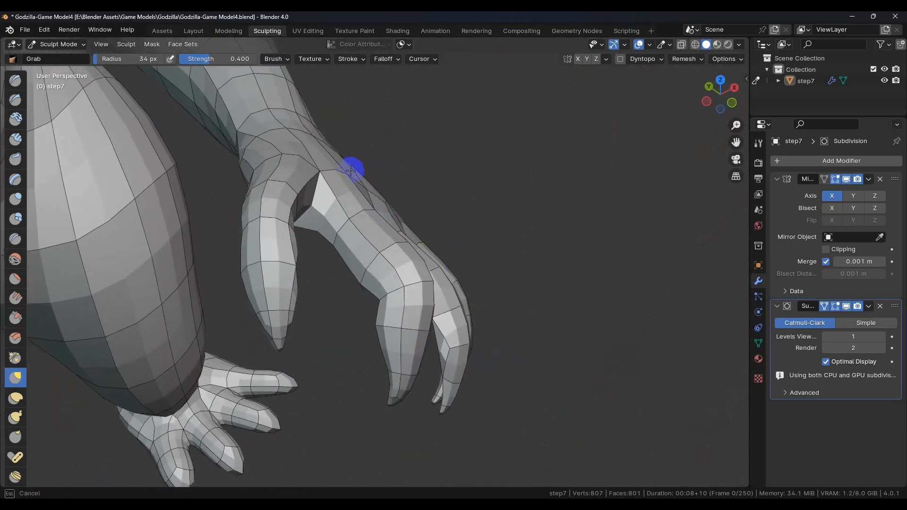
mouse_move(347, 175)
left_mouse_down()
mouse_move(409, 115)
mouse_move(391, 189)
left_mouse_up()
middle_click_drag(392, 189, 263, 148)
middle_click_drag(565, 308, 516, 223)
mouse_move(526, 173)
middle_mouse_down()
mouse_move(522, 186)
mouse_move(502, 194)
middle_mouse_up()
mouse_move(502, 194)
left_mouse_down()
mouse_move(502, 175)
mouse_move(462, 94)
left_mouse_up()
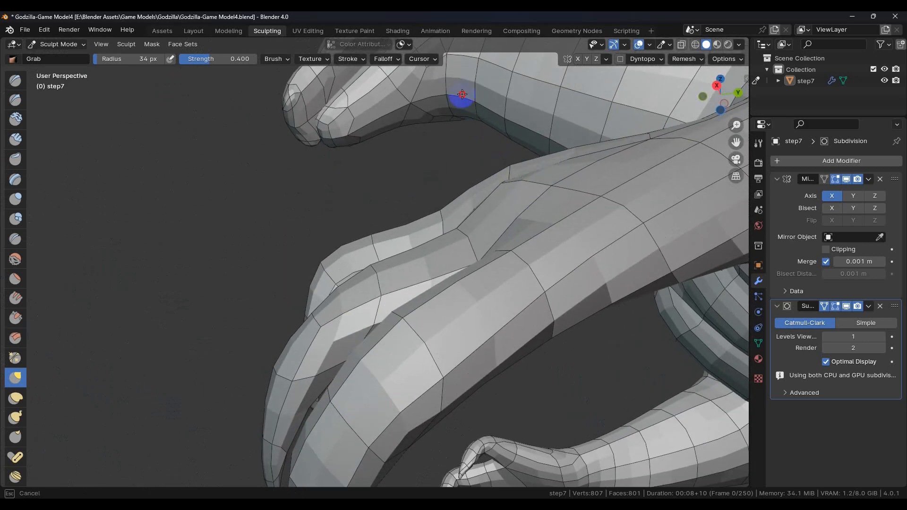
mouse_move(596, 196)
left_mouse_down()
mouse_move(506, 134)
mouse_move(384, 70)
left_mouse_up()
mouse_move(396, 77)
middle_mouse_down()
mouse_move(607, 269)
mouse_move(526, 297)
mouse_move(511, 273)
mouse_move(601, 279)
mouse_move(587, 304)
mouse_move(546, 310)
mouse_move(550, 301)
middle_mouse_up()
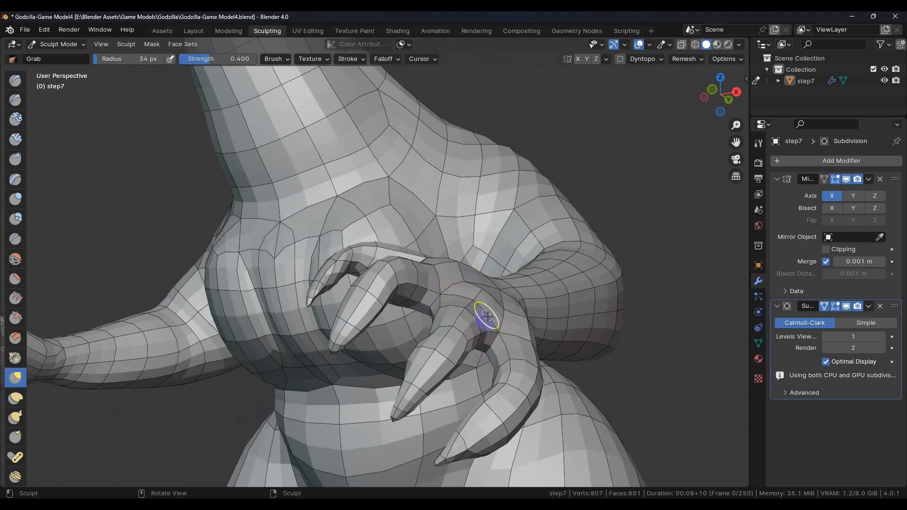
- Adjust the outer edge of the hand between the wrist and the outermost finger with the Grab brush
middle_click_drag(482, 293, 474, 310)
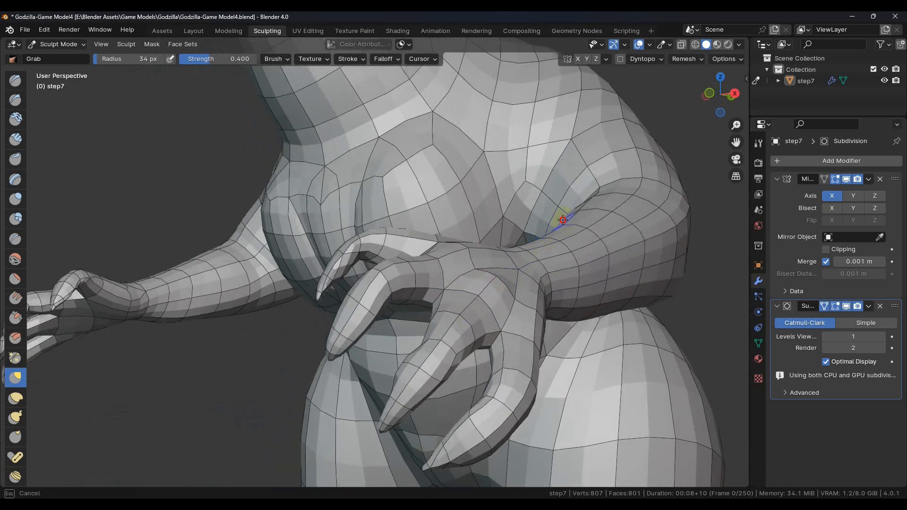
mouse_move(505, 253)
middle_mouse_down()
mouse_move(523, 282)
mouse_move(490, 269)
middle_mouse_up()
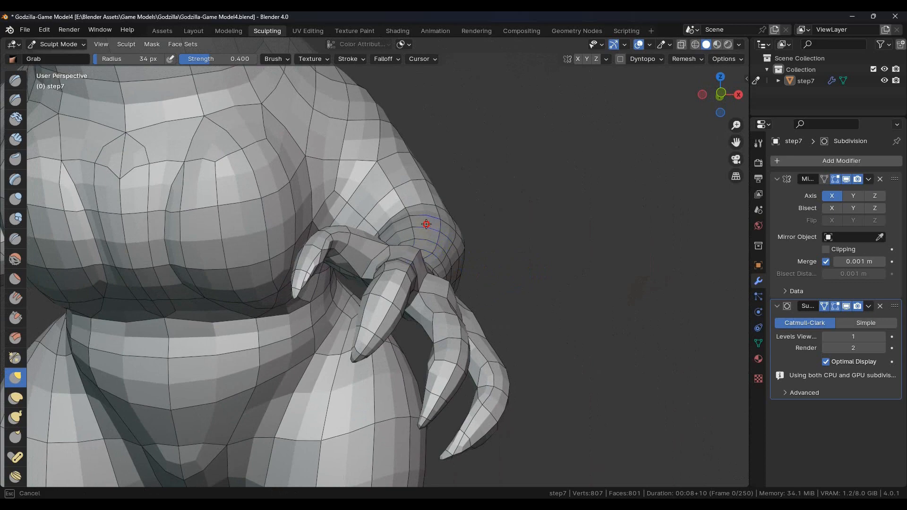
mouse_move(427, 224)
middle_mouse_down()
mouse_move(437, 284)
mouse_move(370, 283)
mouse_move(317, 259)
mouse_move(374, 239)
mouse_move(559, 326)
middle_mouse_up()
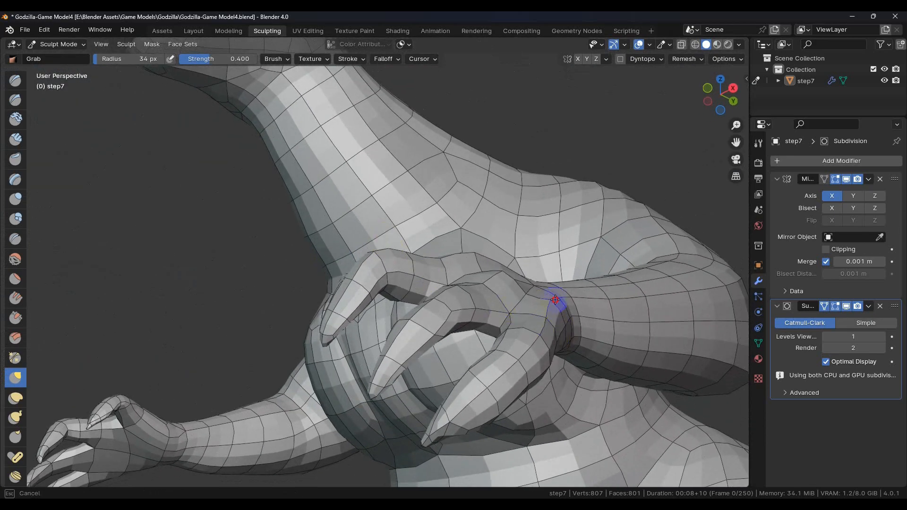
mouse_move(575, 340)
middle_mouse_down()
mouse_move(546, 364)
mouse_move(557, 385)
mouse_move(543, 399)
mouse_move(564, 348)
middle_mouse_up()
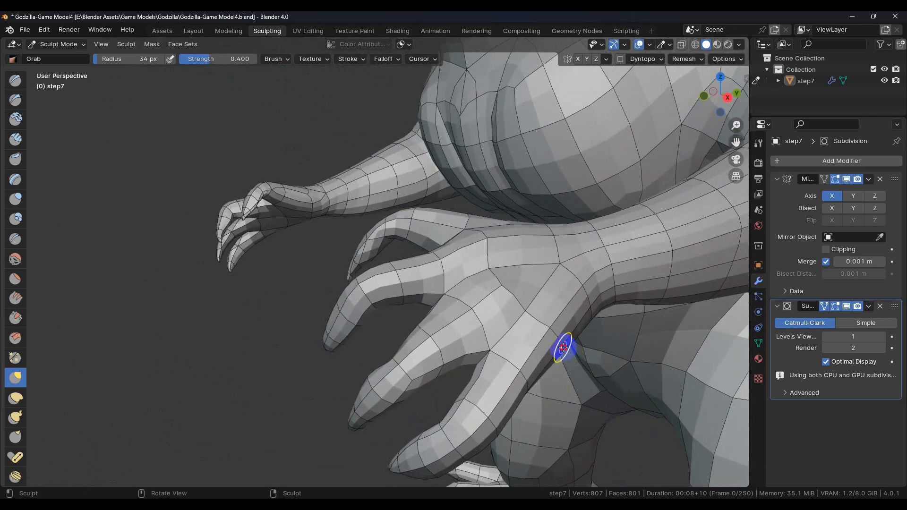
mouse_move(569, 360)
left_mouse_down()
mouse_move(605, 410)
mouse_move(567, 349)
mouse_move(705, 453)
mouse_move(613, 411)
left_mouse_up()
- Examine the smoothed hand, wrist and fingers from the front, side, above and palm for remaining uneven topology
mouse_move(613, 411)
middle_mouse_down()
mouse_move(500, 425)
mouse_move(508, 463)
mouse_move(504, 340)
mouse_move(549, 309)
mouse_move(658, 306)
mouse_move(678, 269)
mouse_move(704, 254)
mouse_move(545, 299)
mouse_move(577, 277)
mouse_move(587, 293)
mouse_move(534, 302)
middle_mouse_up()
scroll(446, 290, "up", 3)
middle_click_drag(446, 289, 485, 331)
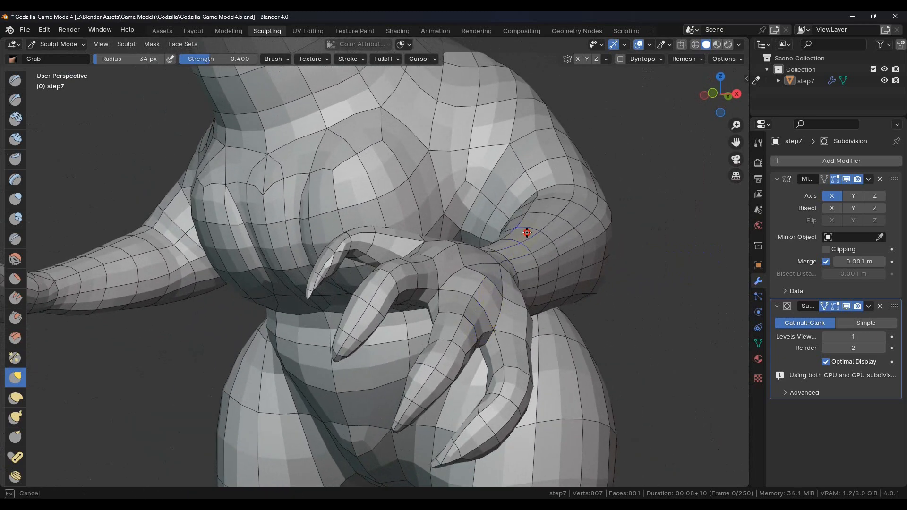
middle_click_drag(524, 237, 560, 255)
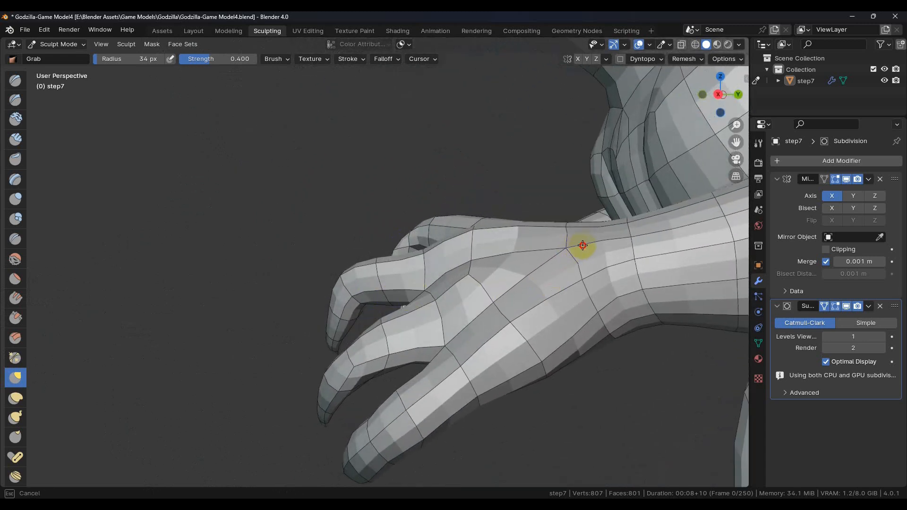
middle_click_drag(596, 231, 559, 192)
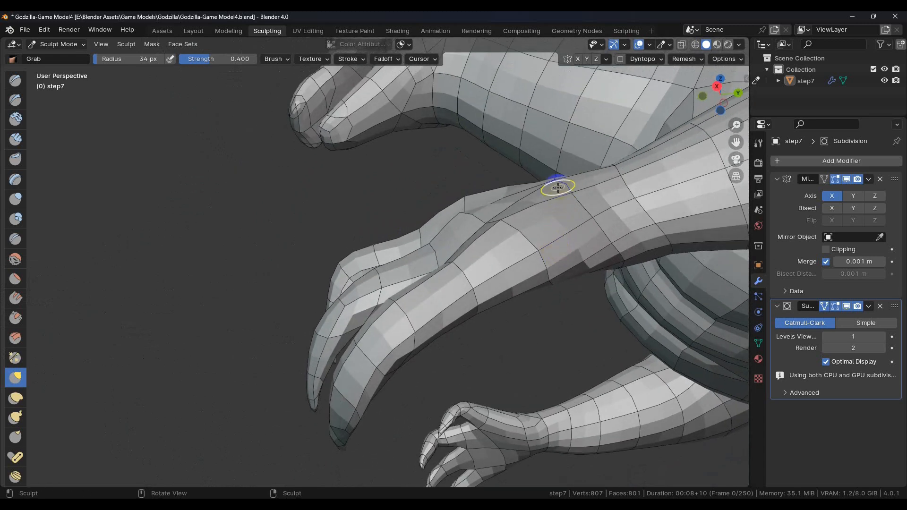
middle_click_drag(543, 137, 3, 298)
mouse_move(133, 312)
middle_mouse_down()
mouse_move(205, 334)
mouse_move(190, 327)
middle_mouse_up()
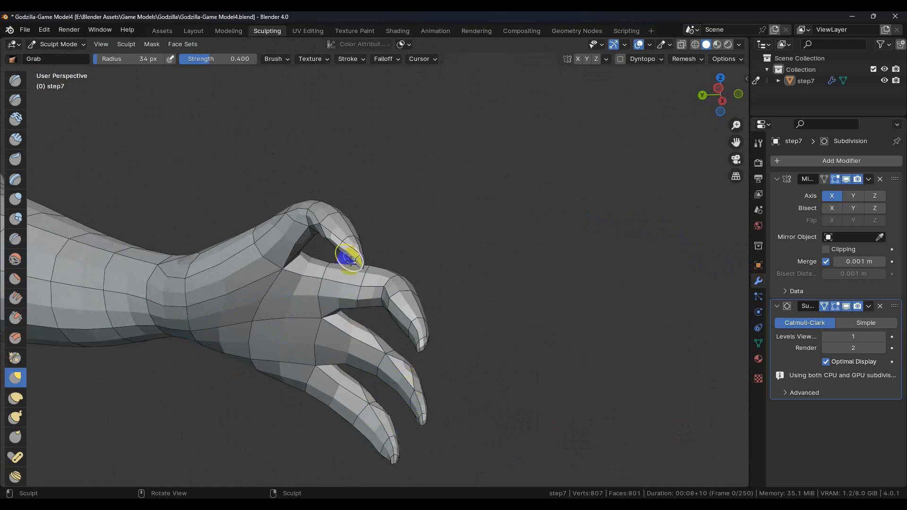
mouse_move(430, 367)
middle_mouse_down()
mouse_move(384, 429)
mouse_move(294, 413)
mouse_move(211, 364)
mouse_move(310, 378)
mouse_move(227, 401)
mouse_move(257, 413)
middle_mouse_up()
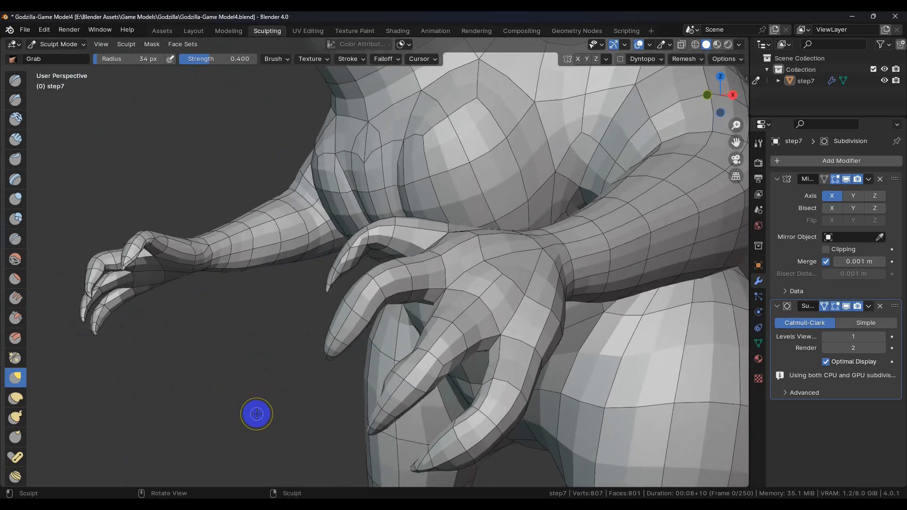